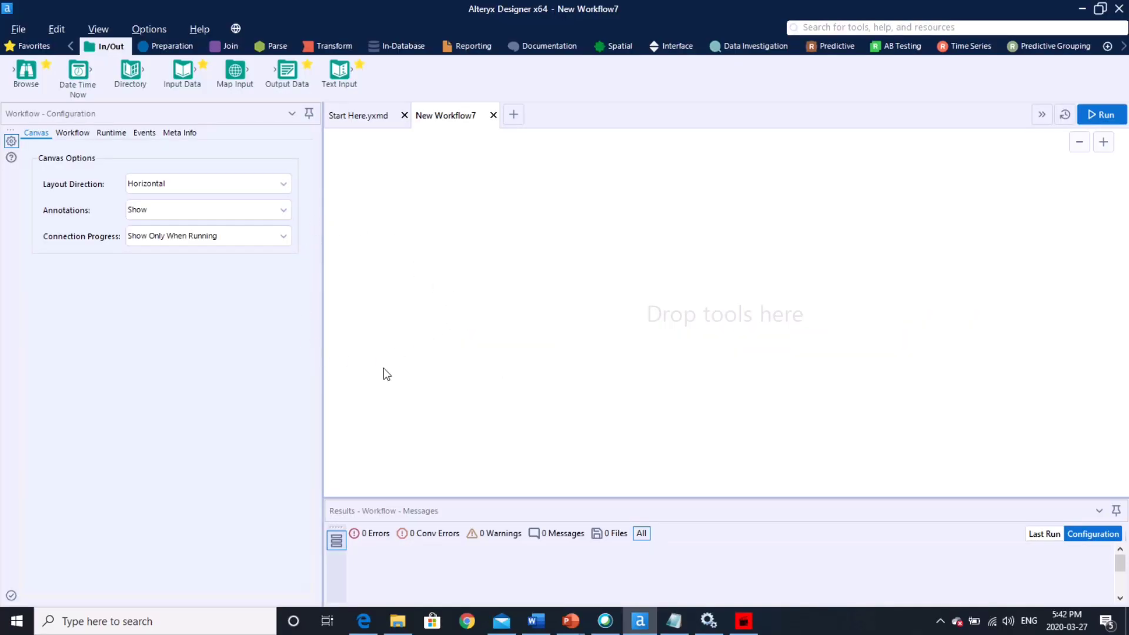
Show the Workflow settings for New Workflow7, including its type and engine constants
left_click(78, 135)
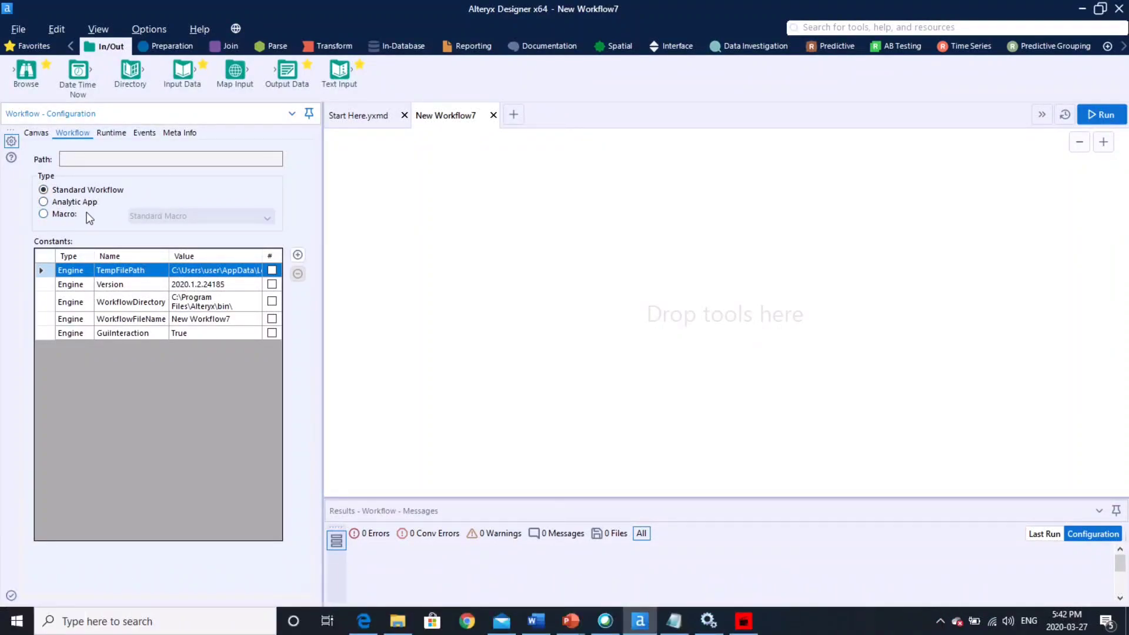
Change New Workflow7's type from Standard Workflow to Analytic App
left_click(94, 188)
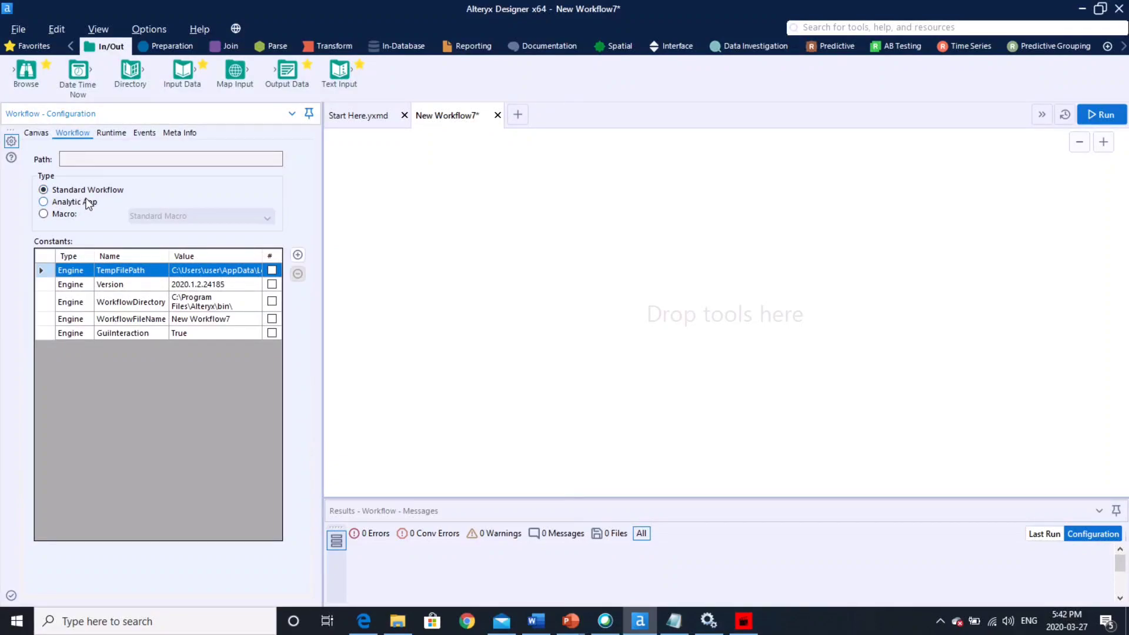
left_click(85, 202)
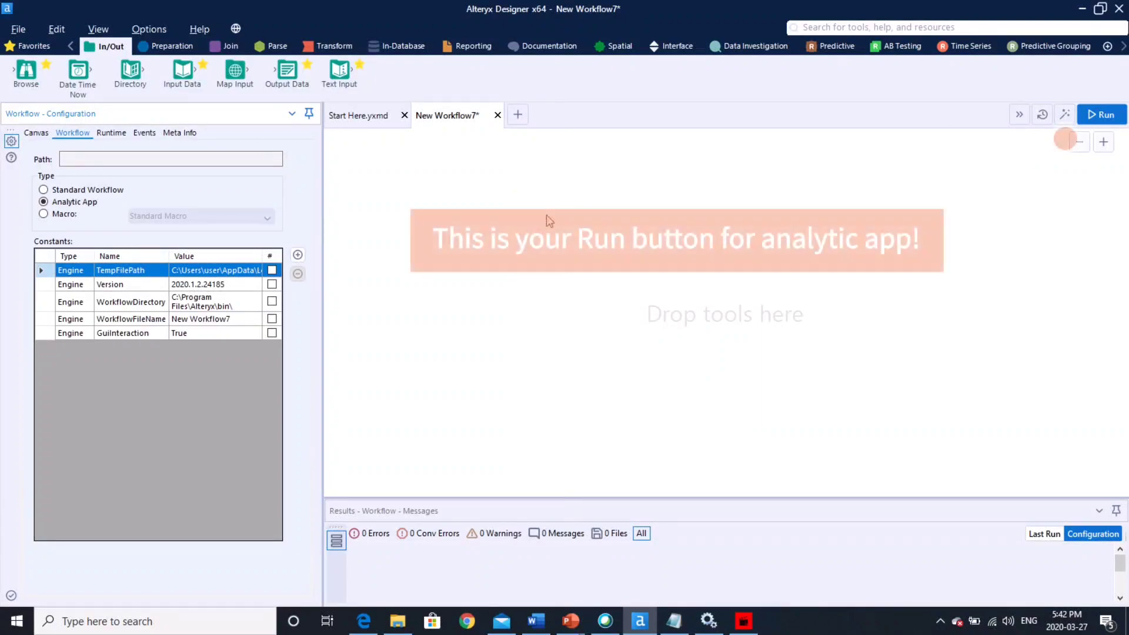
left_click(116, 191)
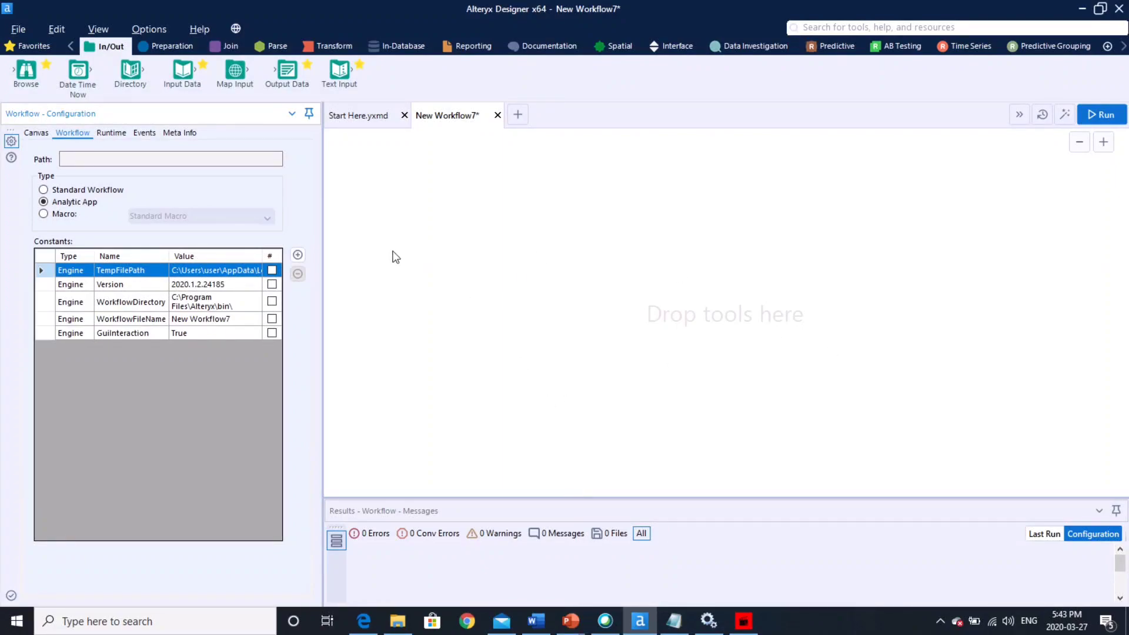
Place an Input Data tool on the canvas and start choosing a file from the computer
left_click_drag(77, 86, 77, 88)
left_click_drag(184, 76, 383, 280)
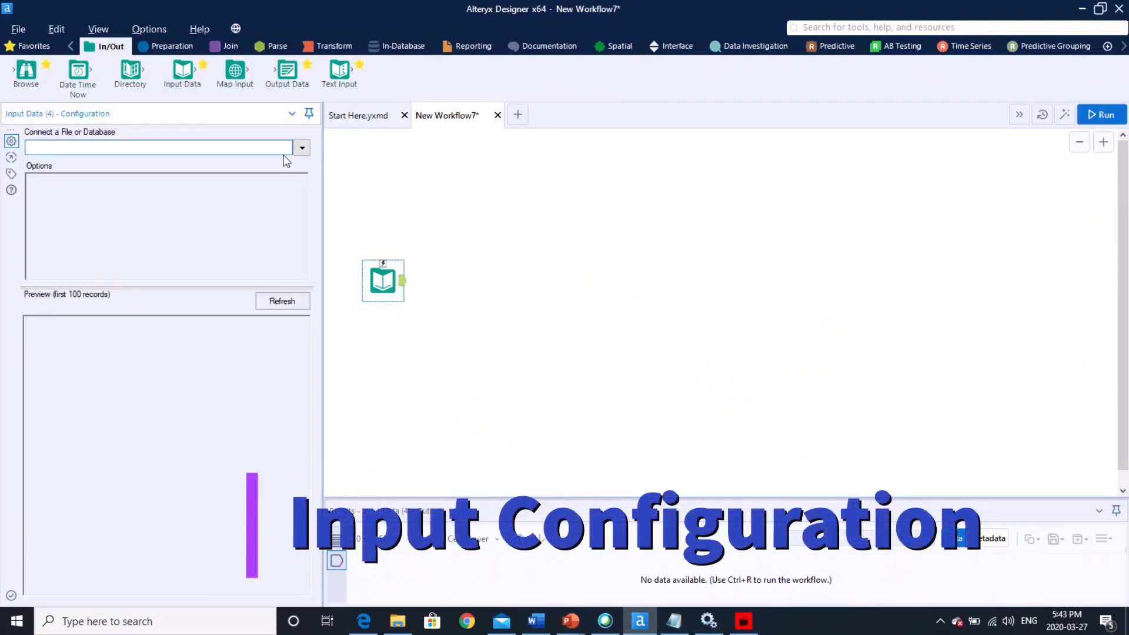
left_click(302, 148)
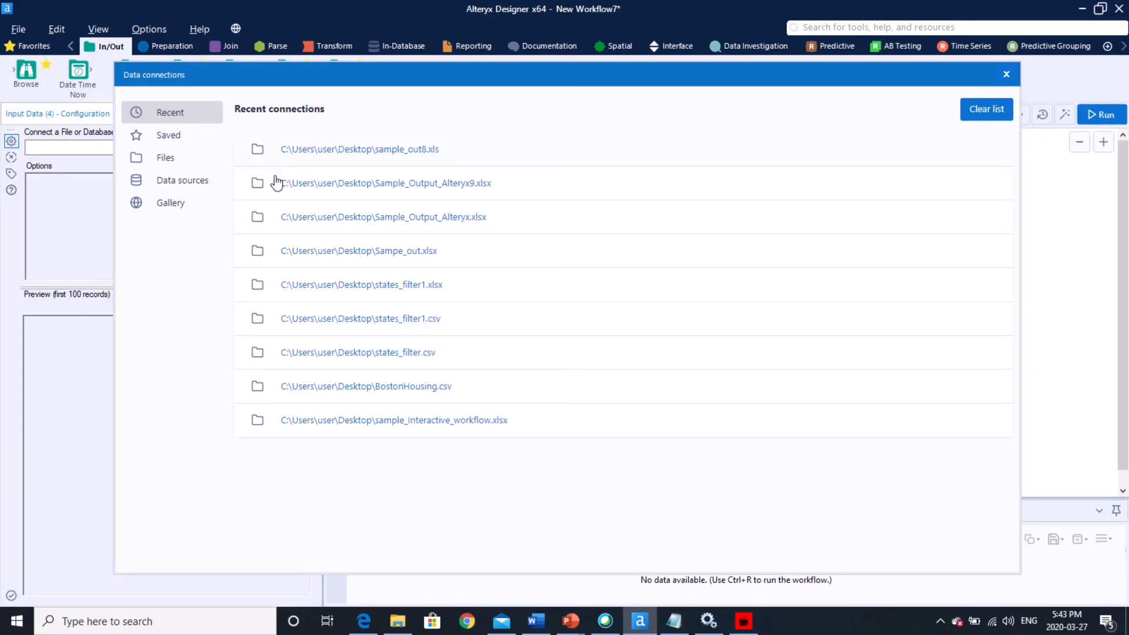
left_click(167, 160)
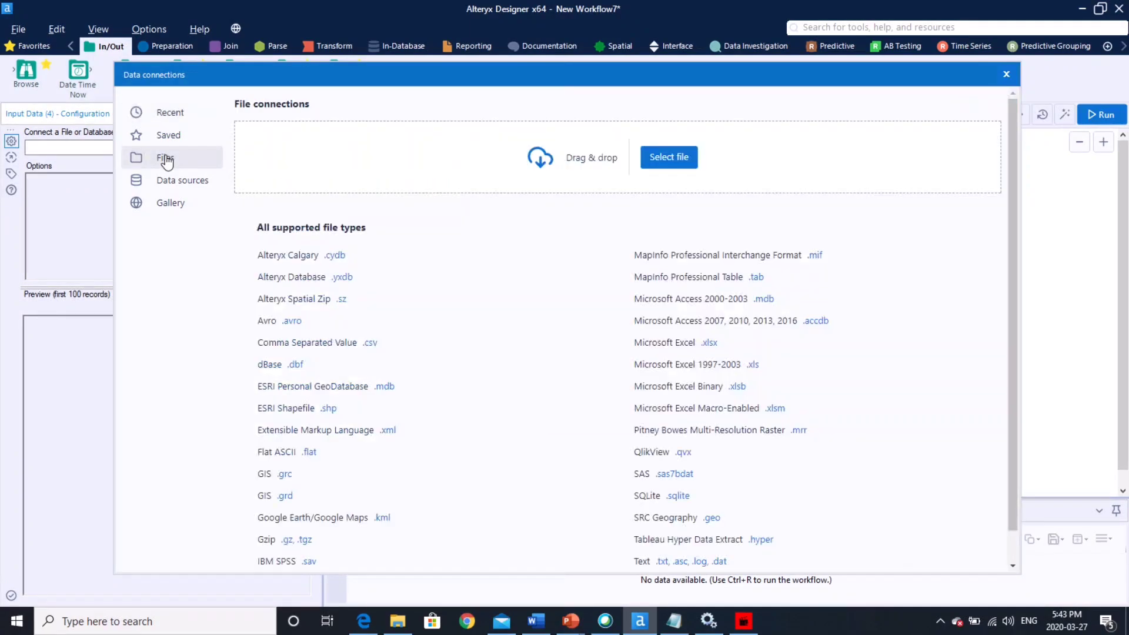
left_click(671, 161)
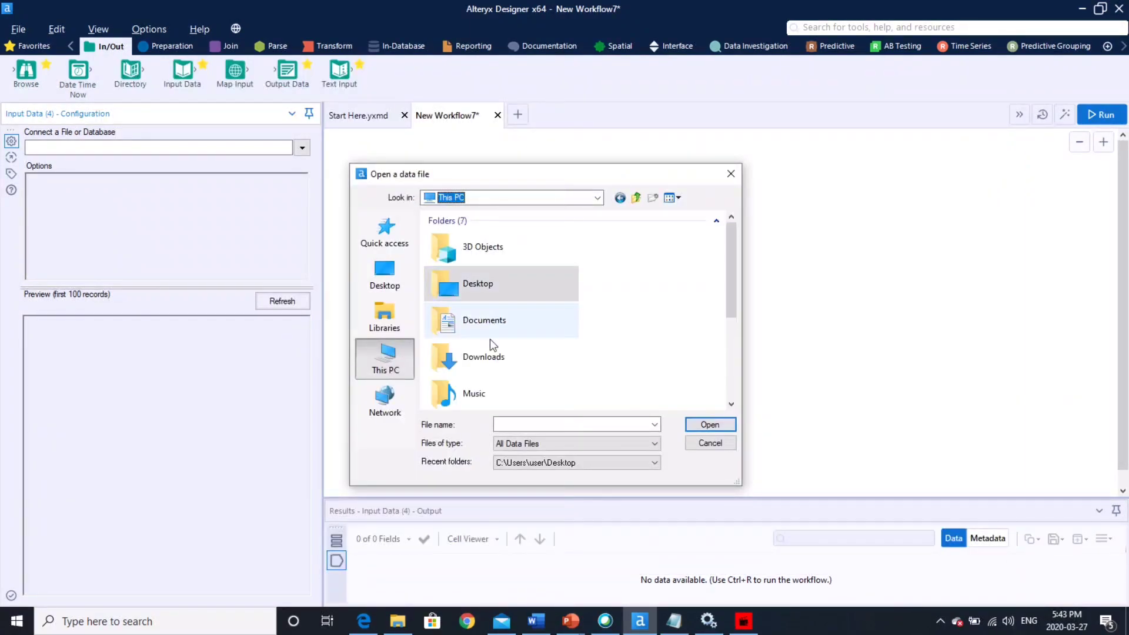
Open TutorialDataAddressesAll from C:\Program Files\Alteryx\Samples\data\SampleData as the input
scroll(734, 395, "down", 5)
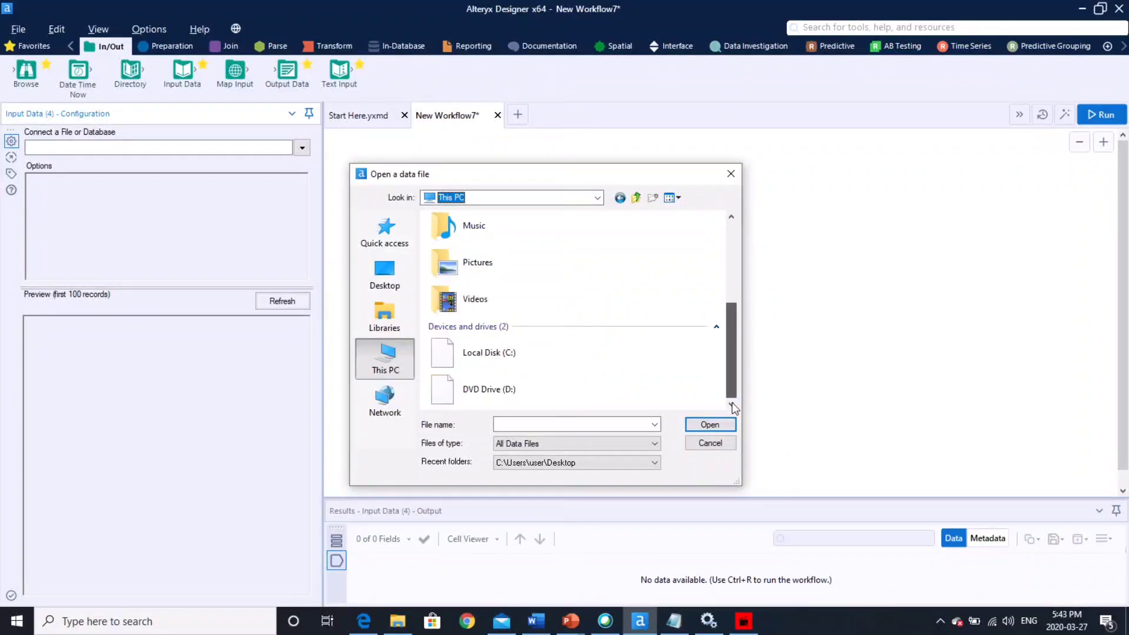
double_click(537, 365)
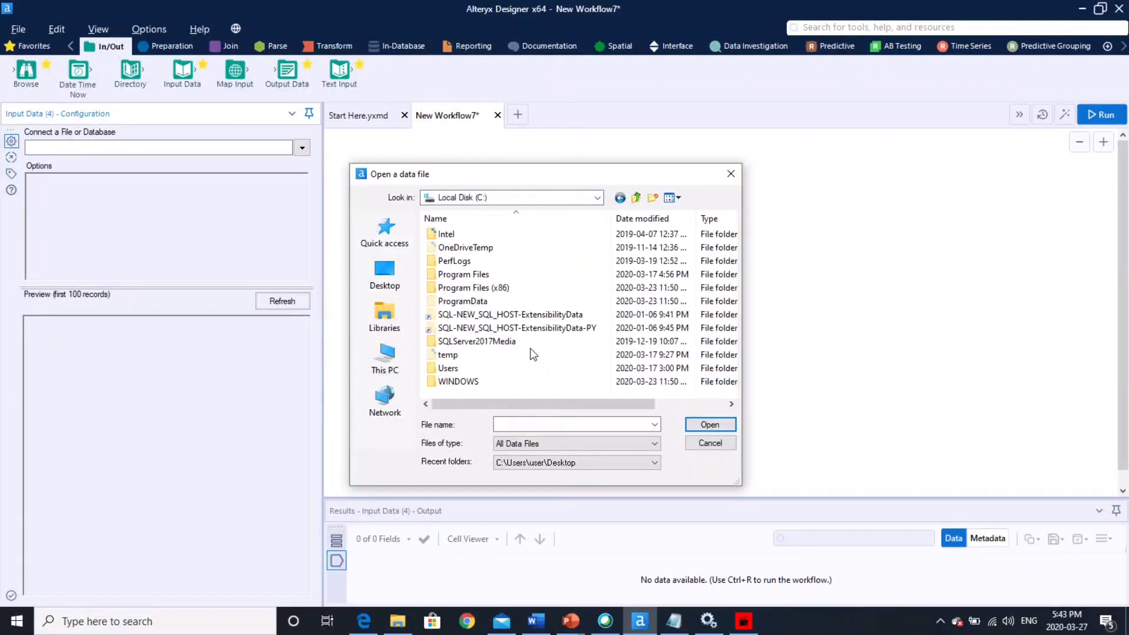
double_click(493, 274)
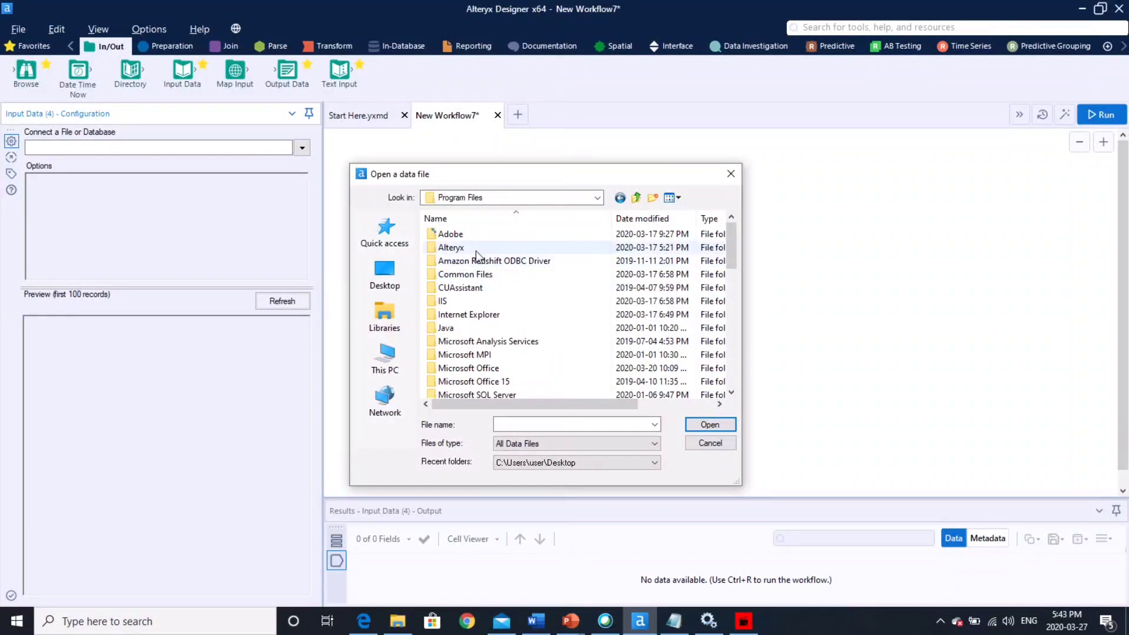
double_click(475, 250)
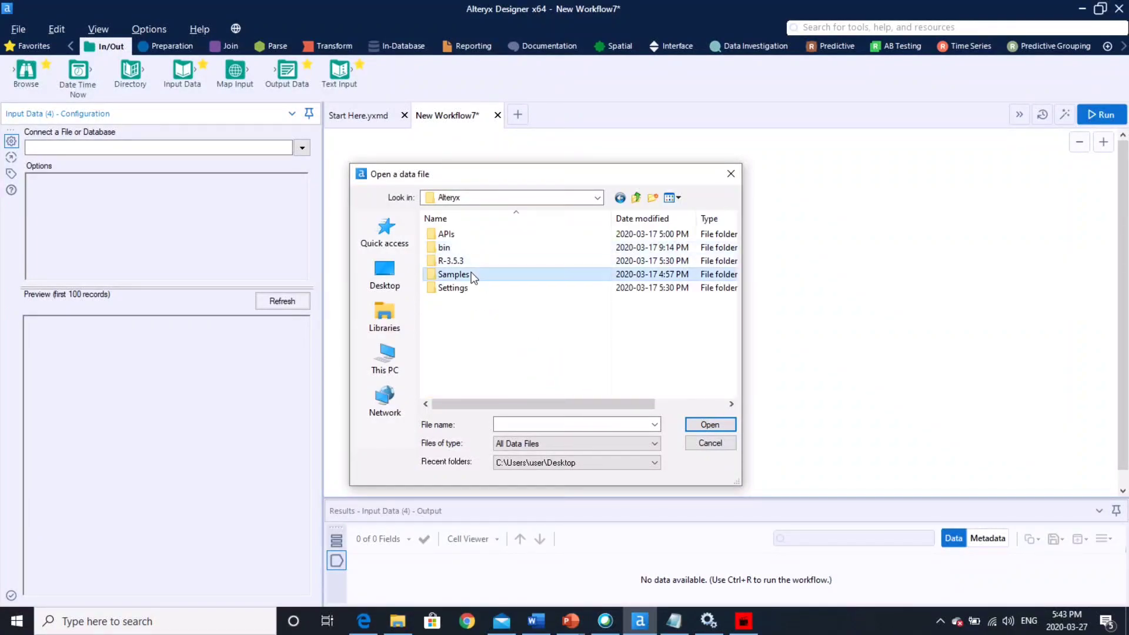
double_click(471, 274)
double_click(447, 234)
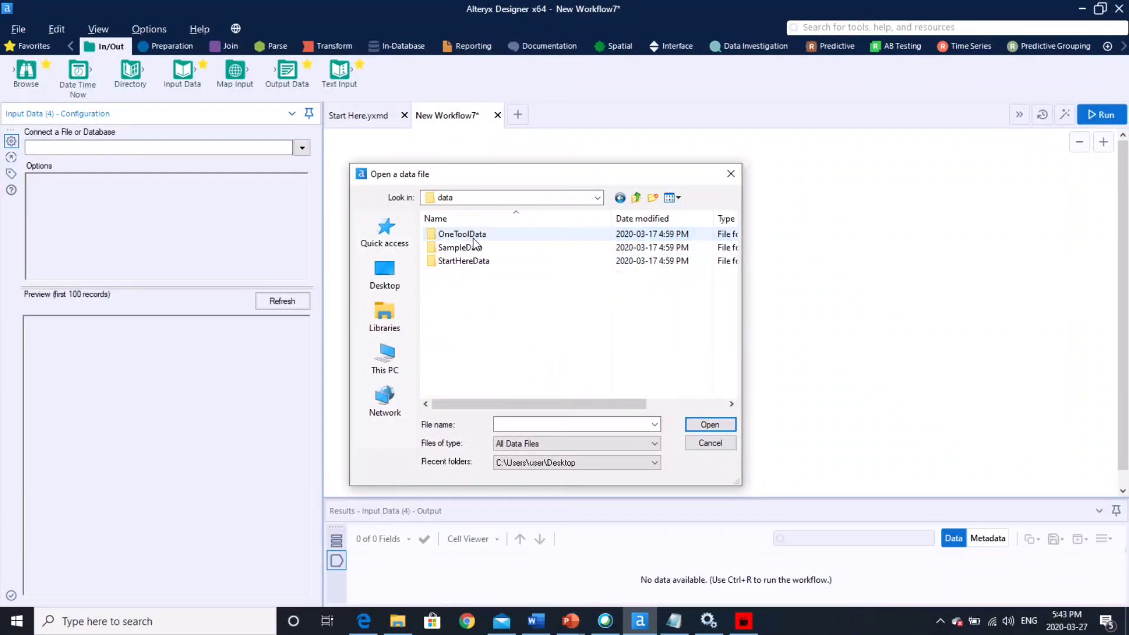
double_click(500, 248)
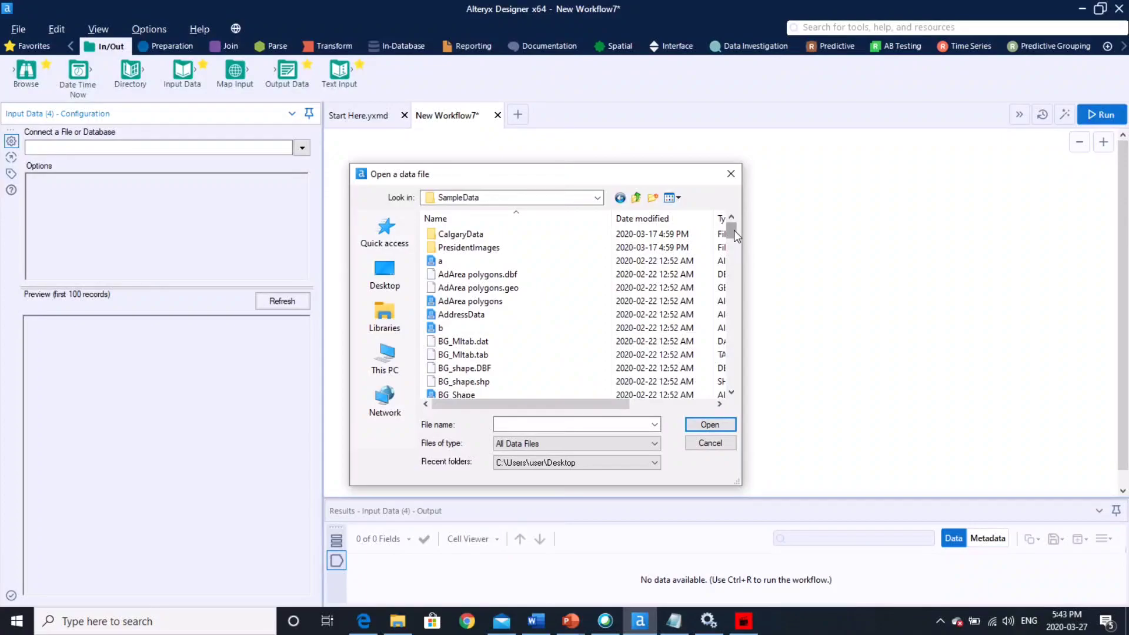
left_click_drag(734, 231, 729, 404)
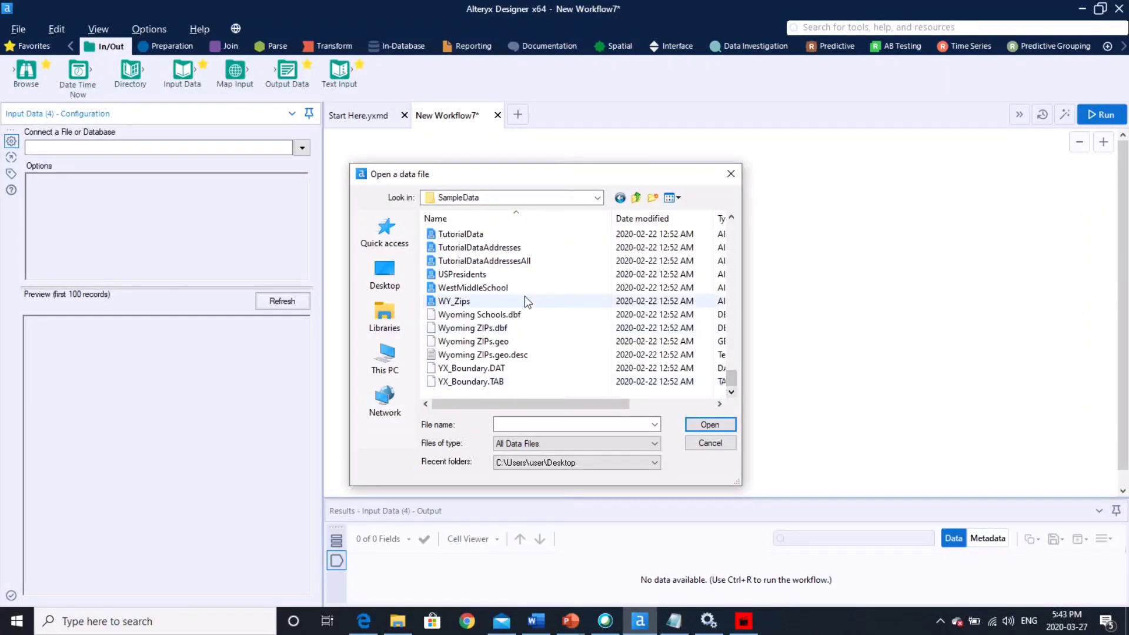
left_click(511, 263)
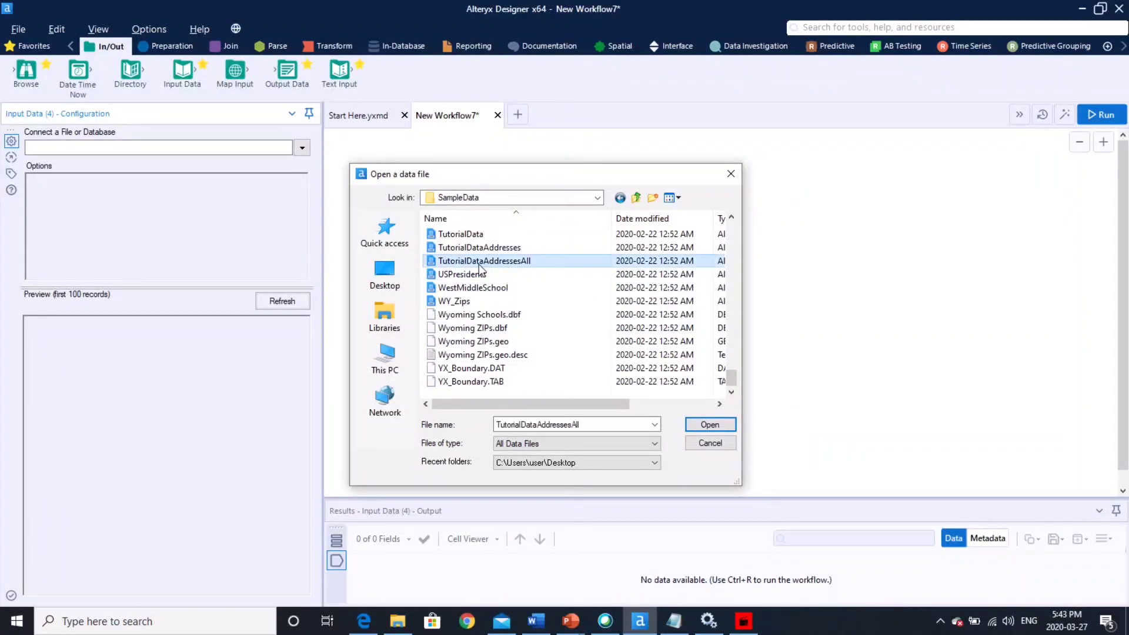
left_click(729, 428)
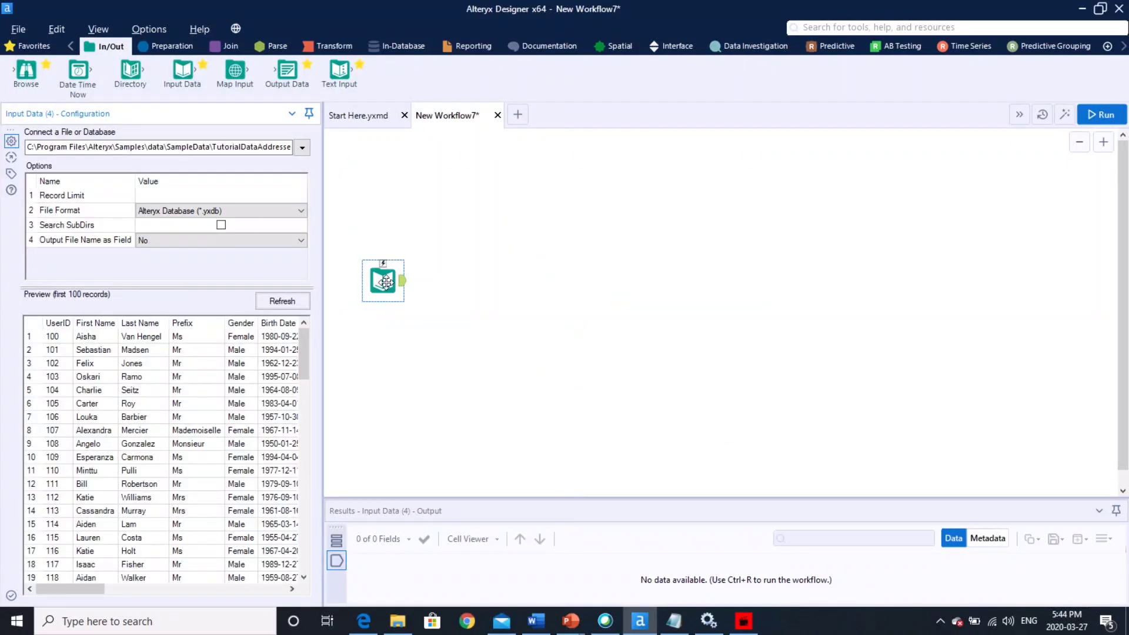
Widen the configuration panel and scroll the input preview to see more columns
left_click_drag(323, 379, 350, 381)
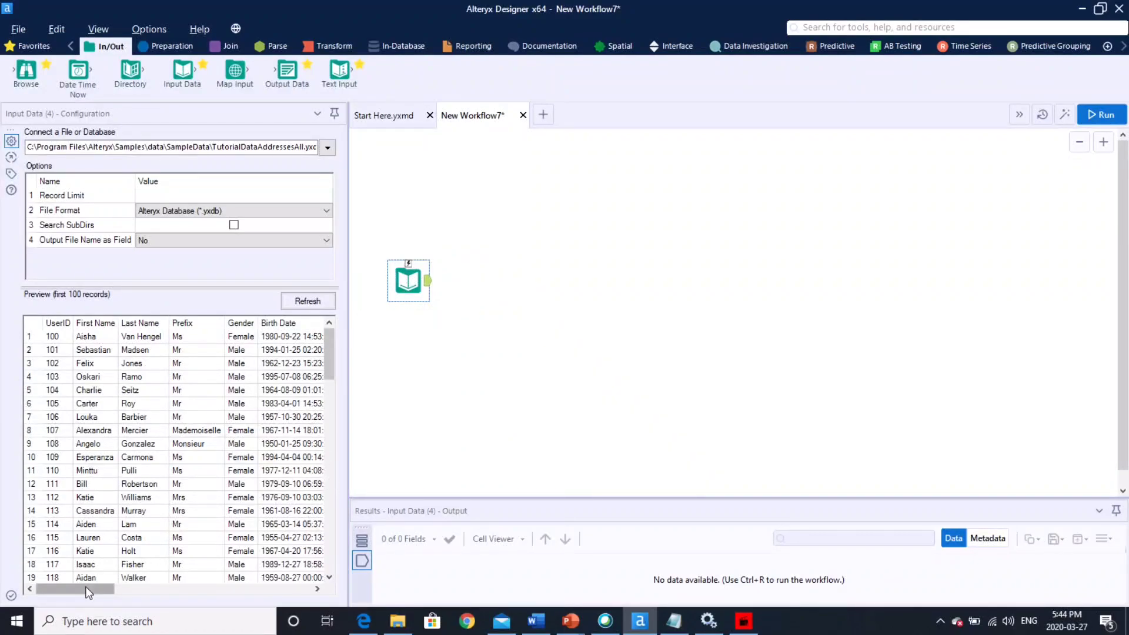
left_click_drag(105, 588, 53, 594)
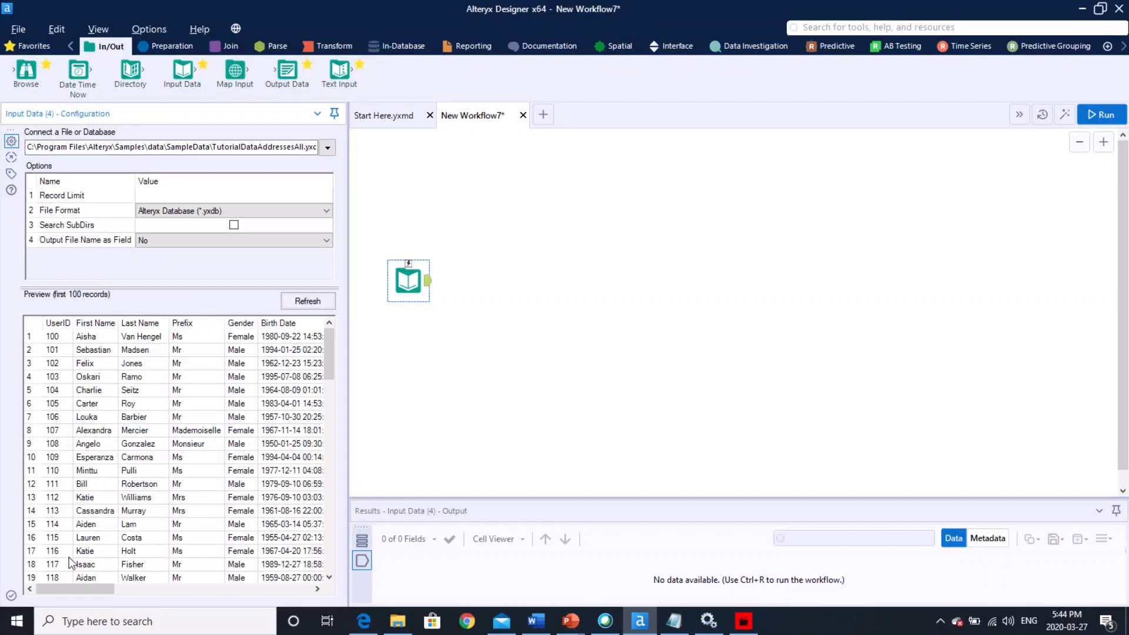
left_click_drag(79, 589, 287, 584)
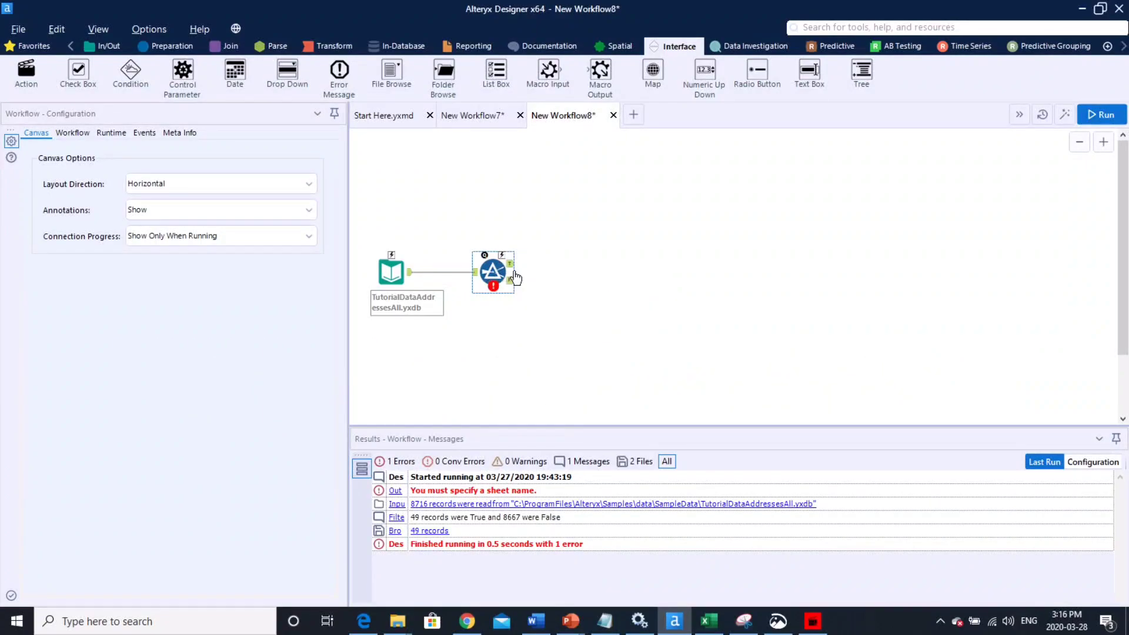
Give the Filter the custom expression [Gender]="Male"
left_click(393, 273)
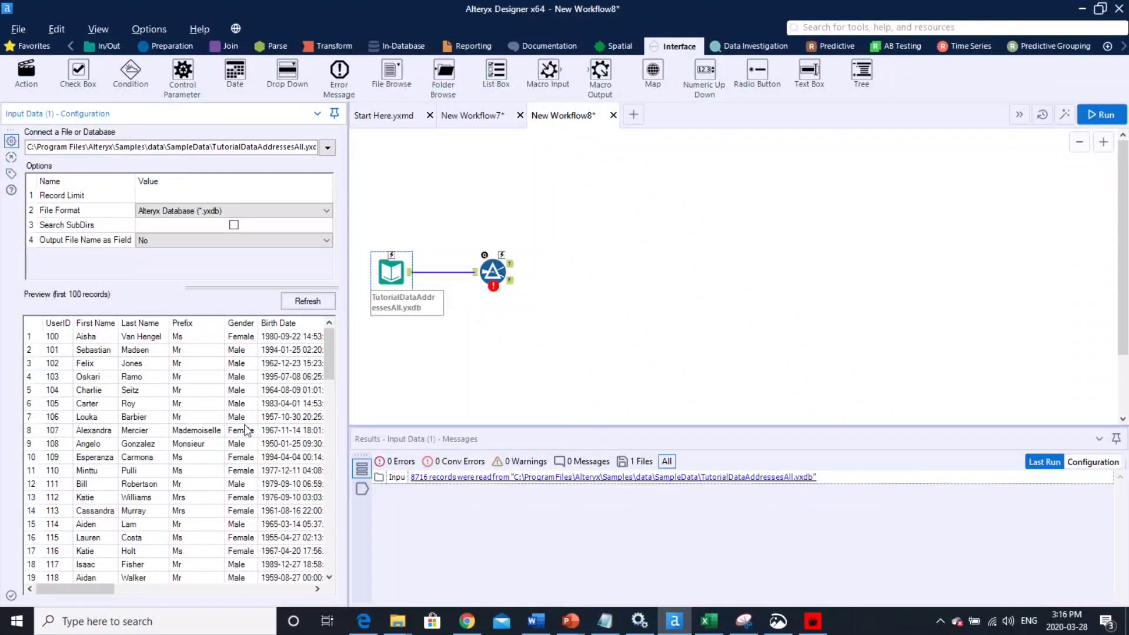
left_click(488, 274)
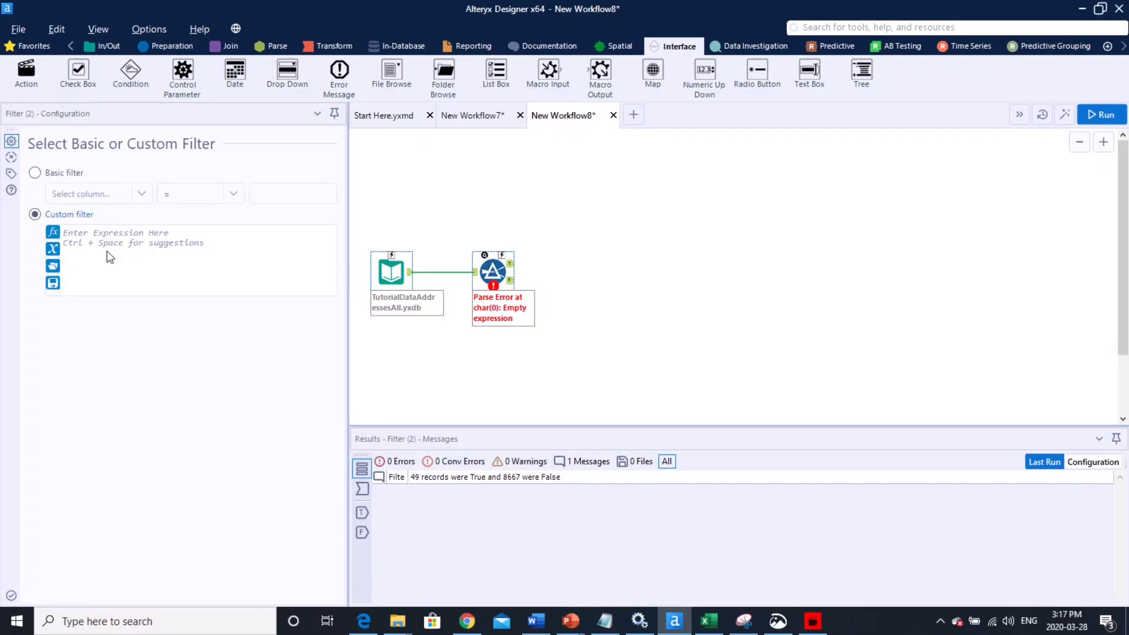
left_click(108, 247)
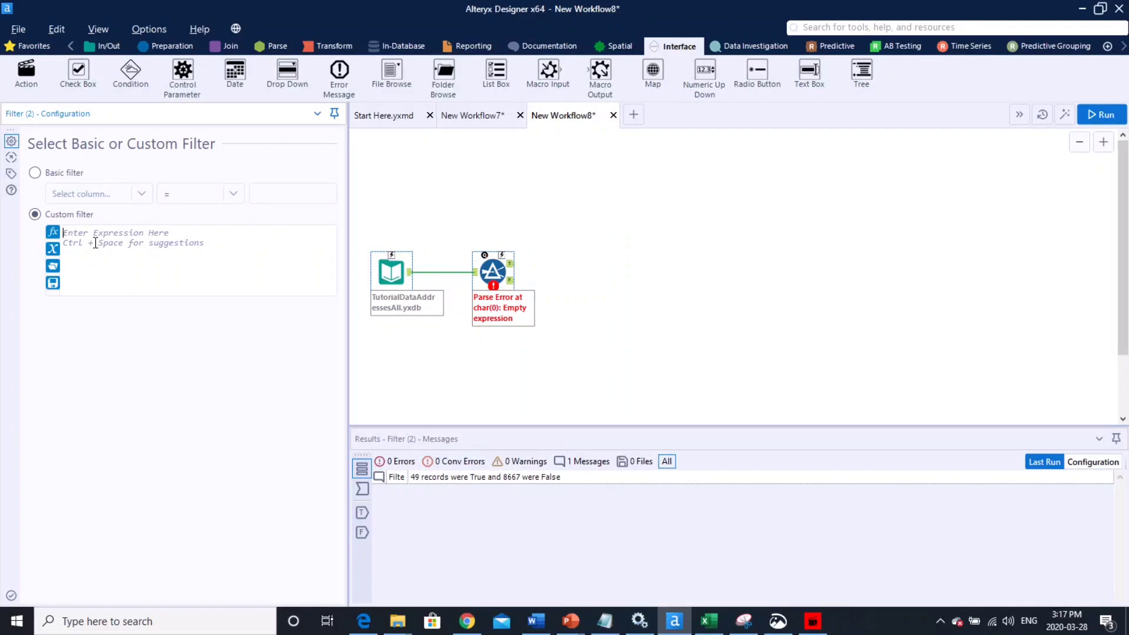
type("Gender")
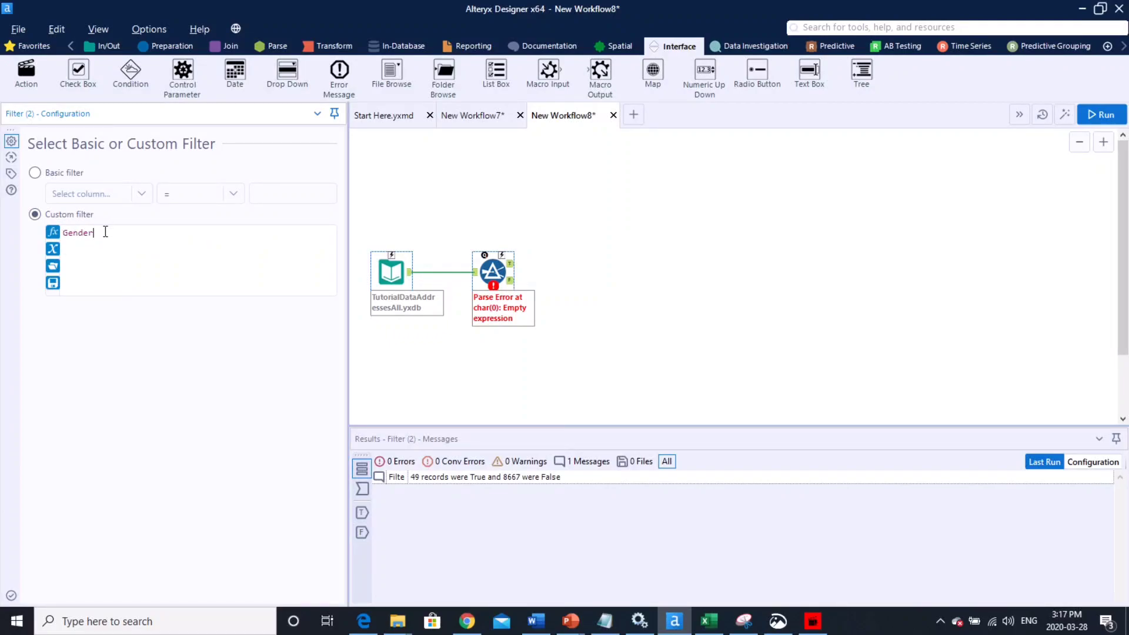
key("BackSpace")
key("Return")
type("=\"Male\"")
Add an Output Data tool fed by the Filter's True output
left_click(108, 47)
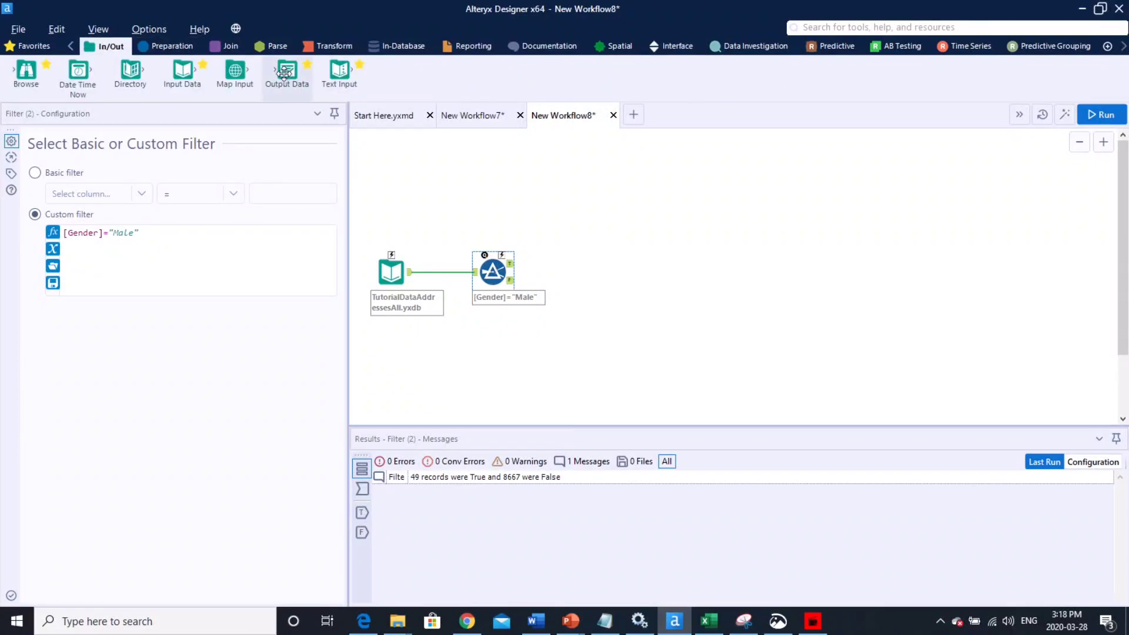
left_click_drag(284, 71, 628, 265)
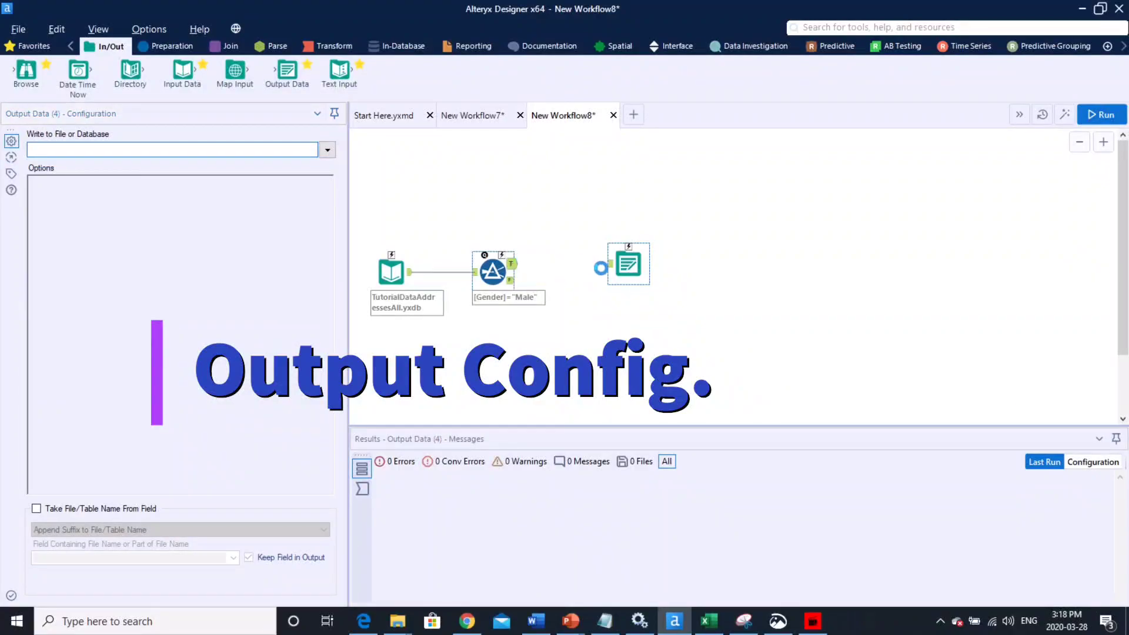
left_click_drag(510, 264, 612, 264)
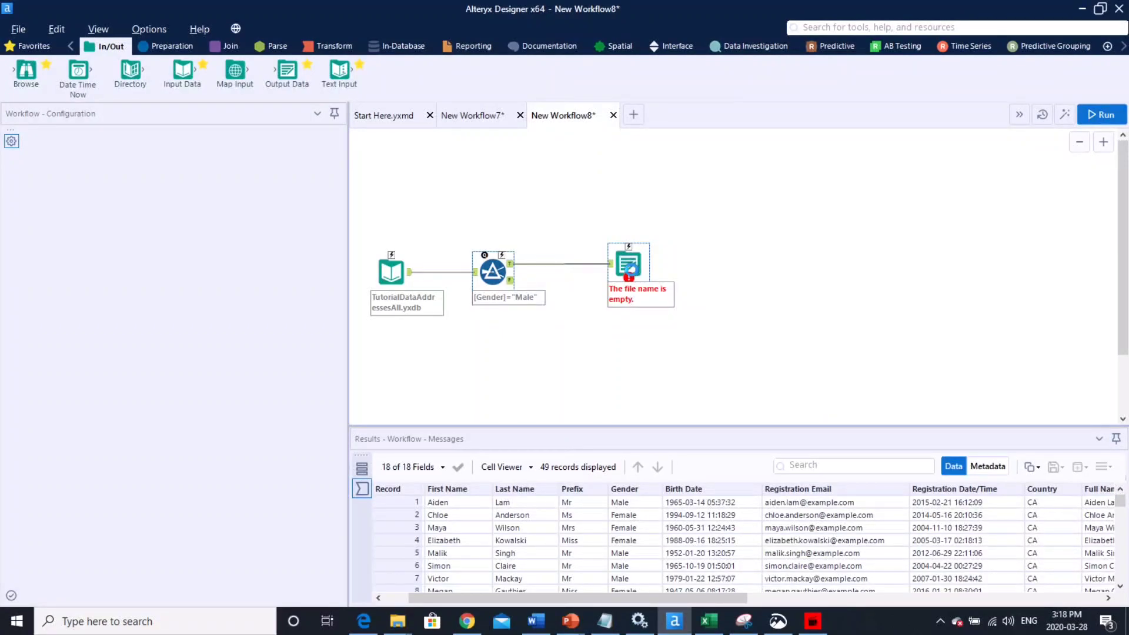
left_click(628, 264)
Set the output to Excel file Sample_interactive_out, writing to Sheet1
left_click(328, 151)
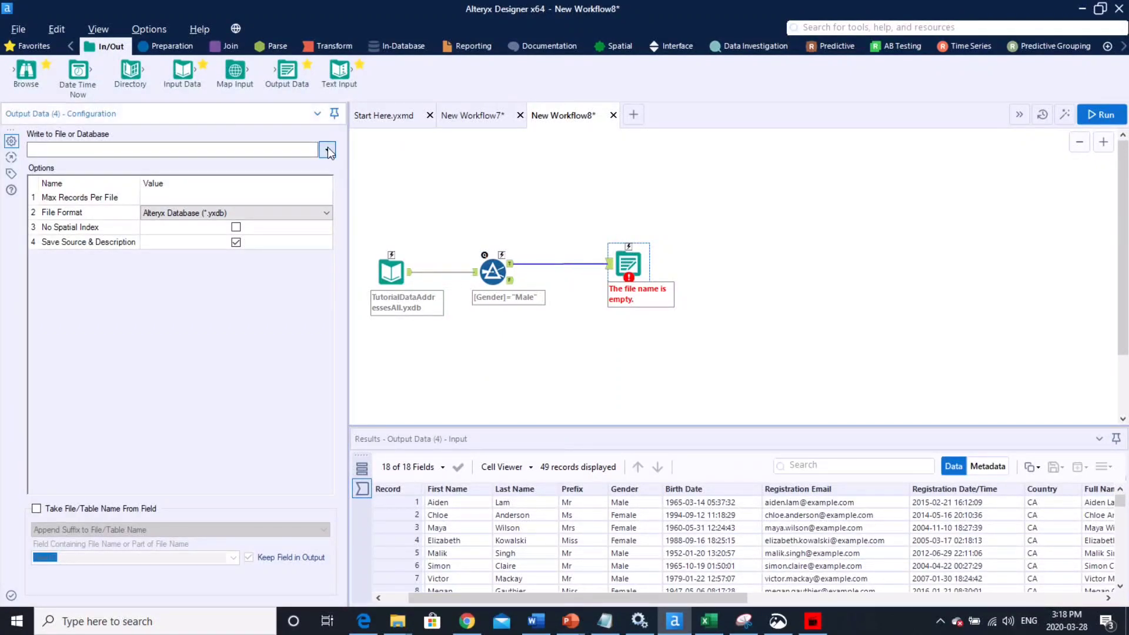
left_click(716, 249)
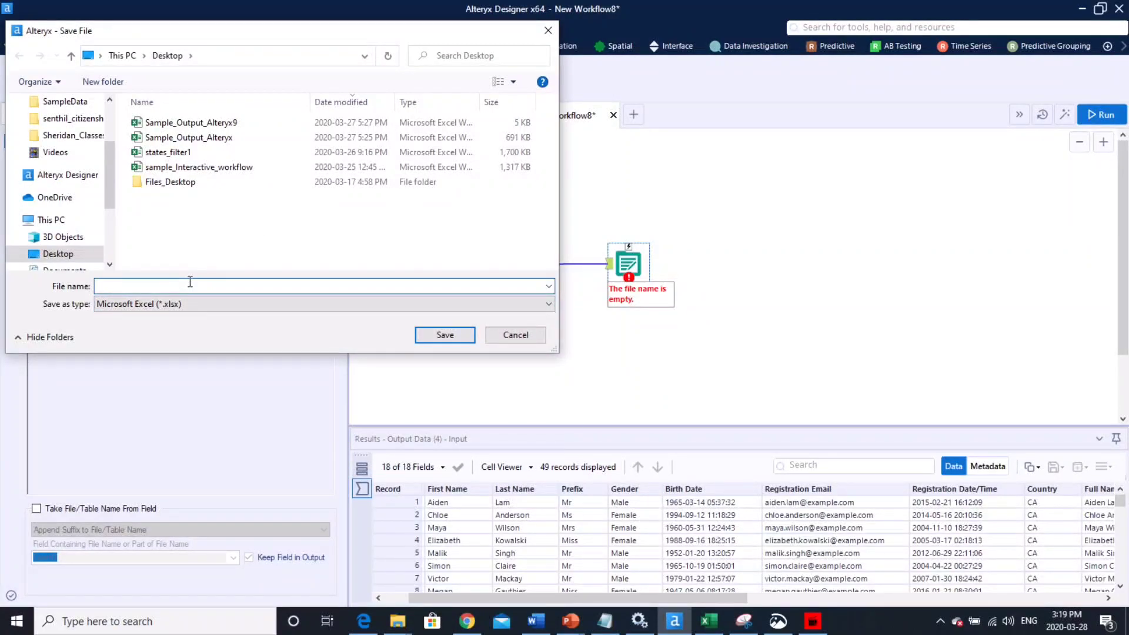
type("Sample_")
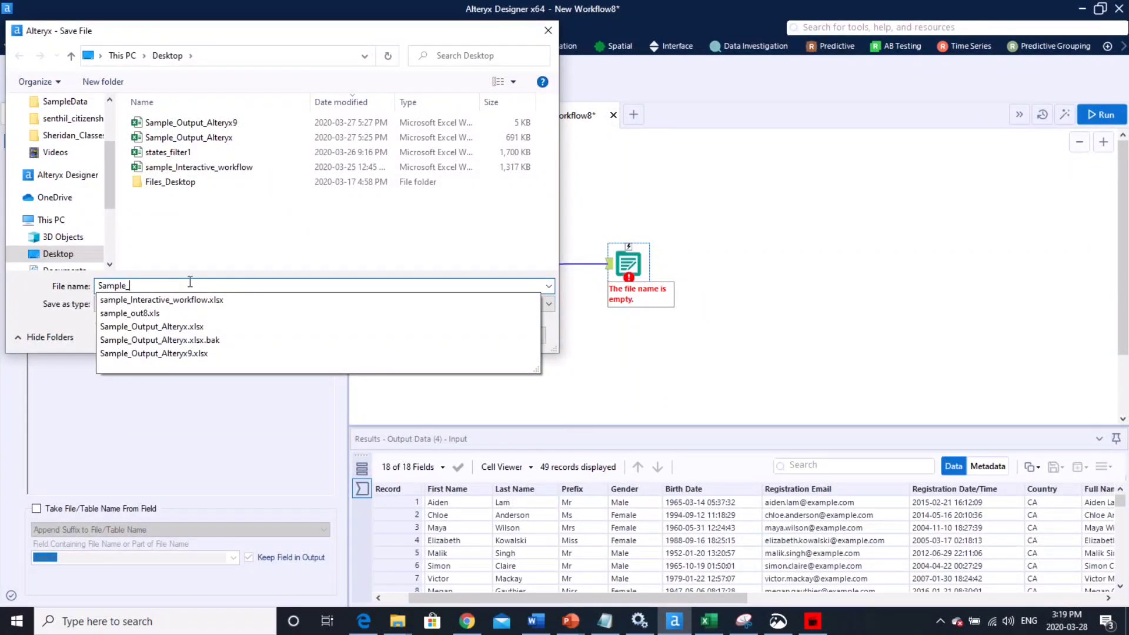
type("interactive_out")
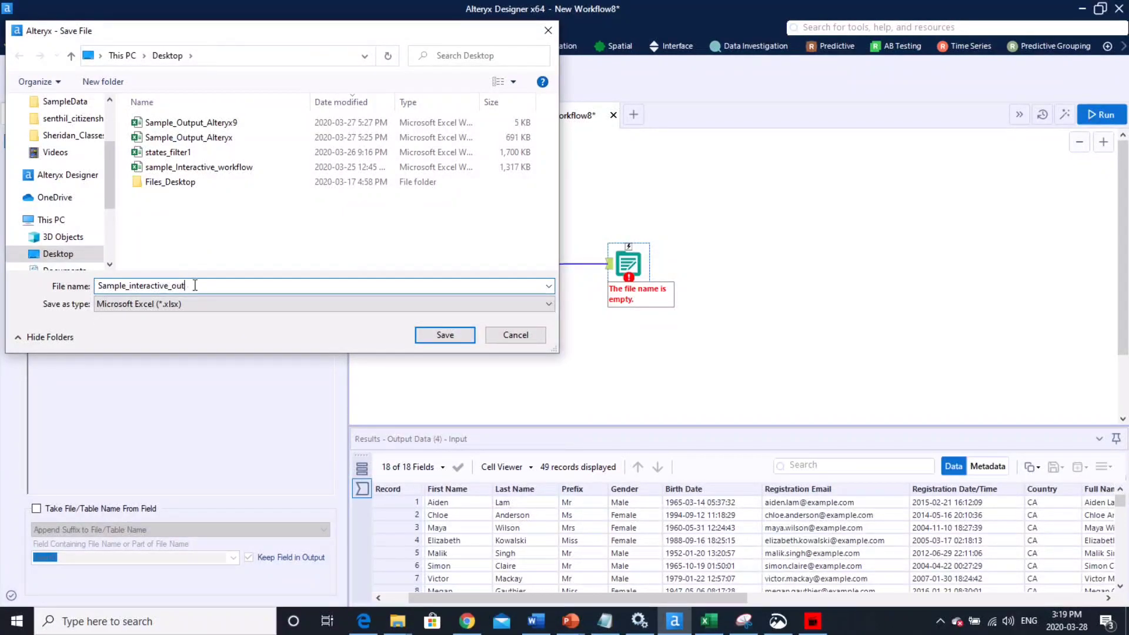
left_click(426, 333)
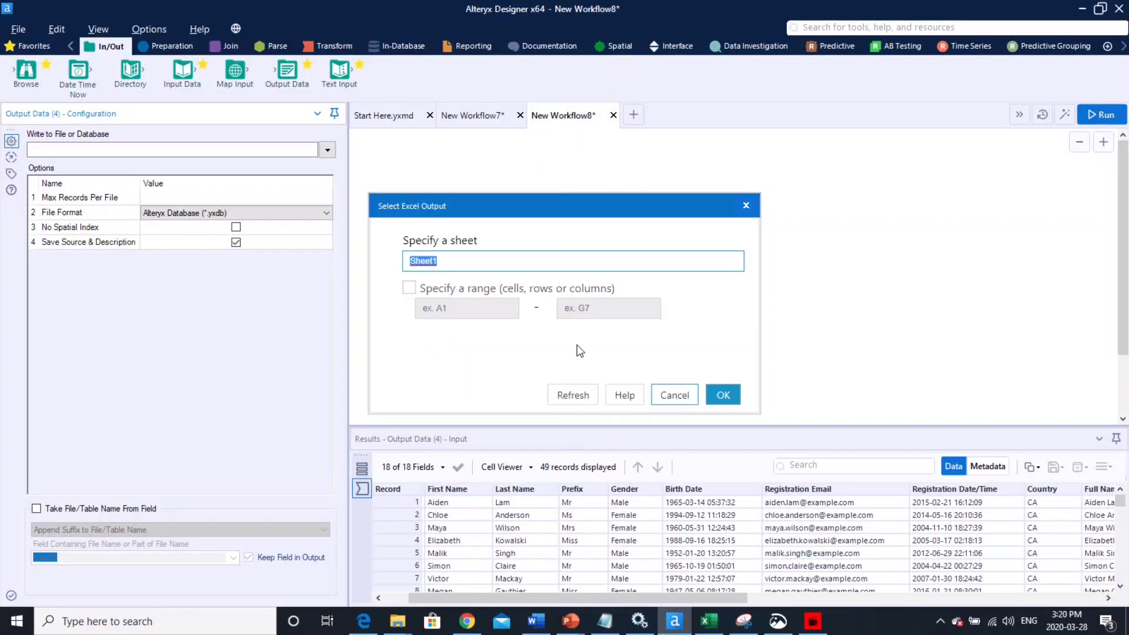
left_click(735, 397)
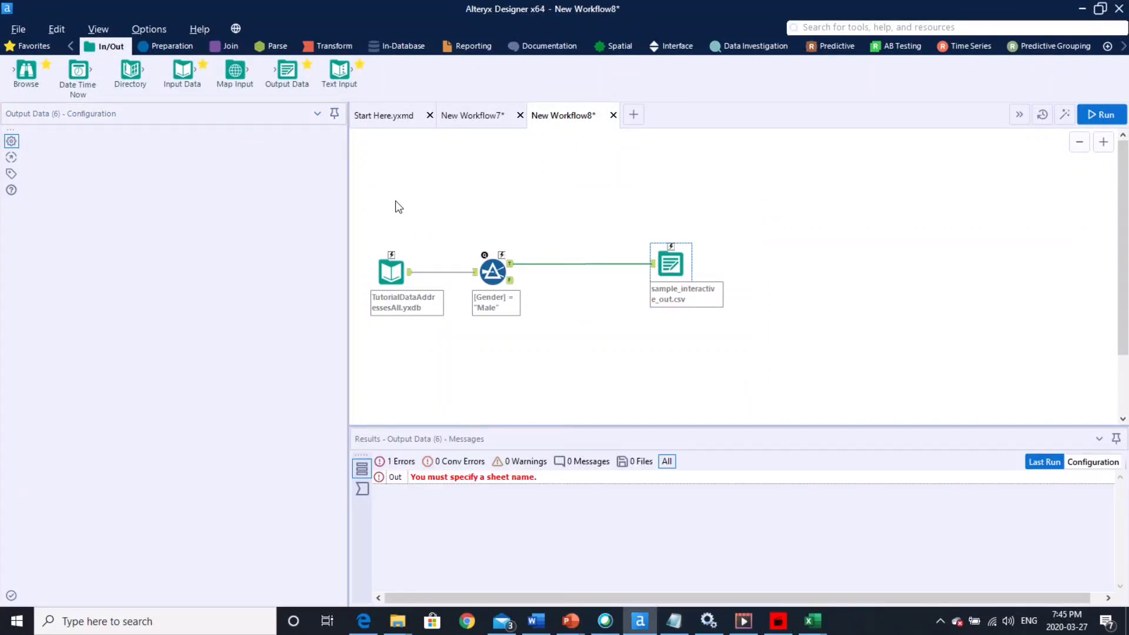
View the TutorialDataAddressesAll input's configuration and record preview
left_click(391, 210)
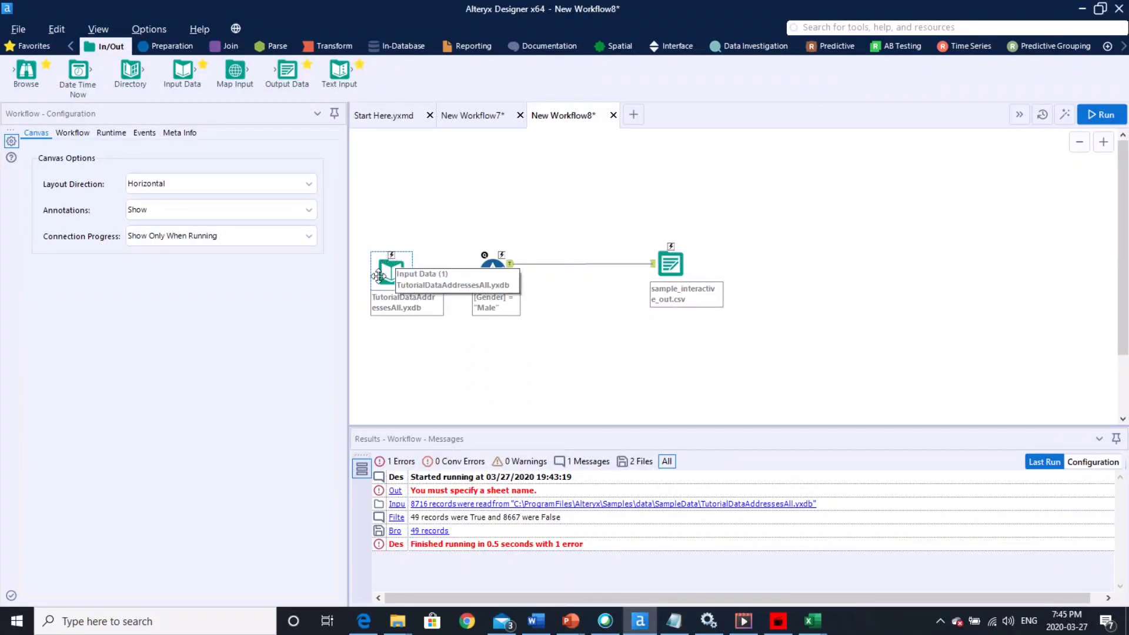
left_click(387, 277)
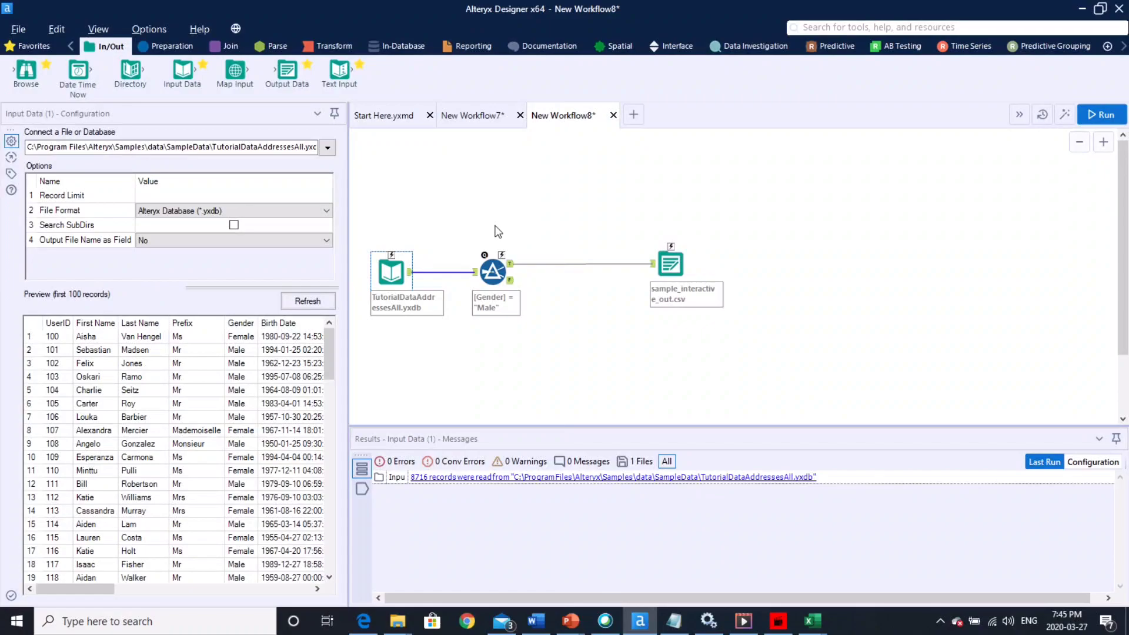
Switch the tool palette to the Interface category
left_click(678, 47)
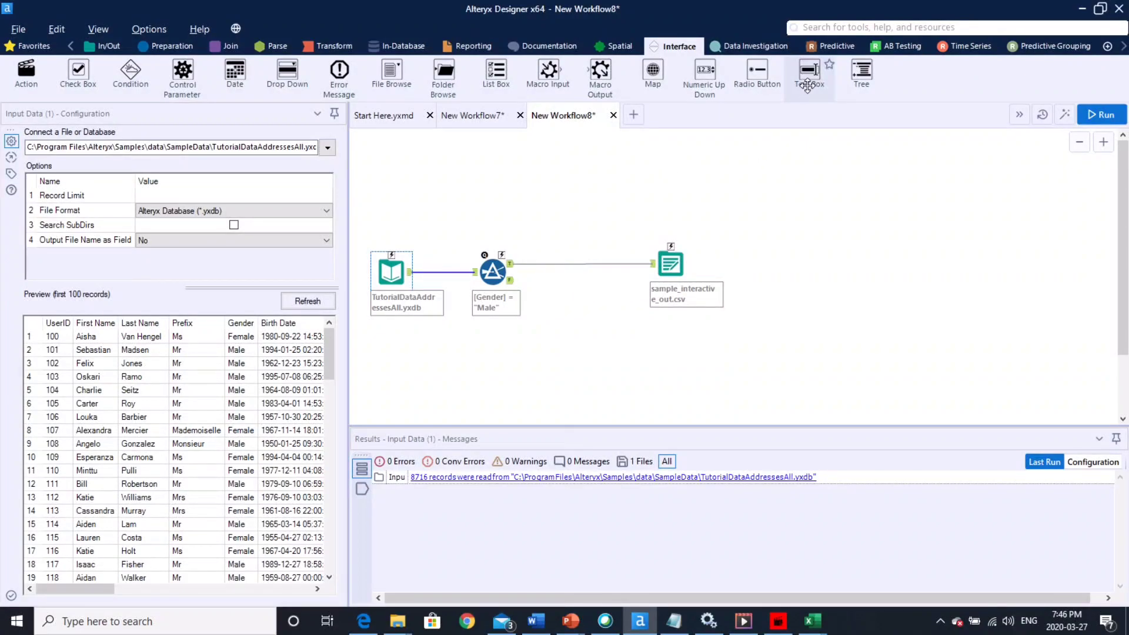
Add a Text Box wired to the Gender Filter, with the question 'Enter Gender'
left_click(584, 141)
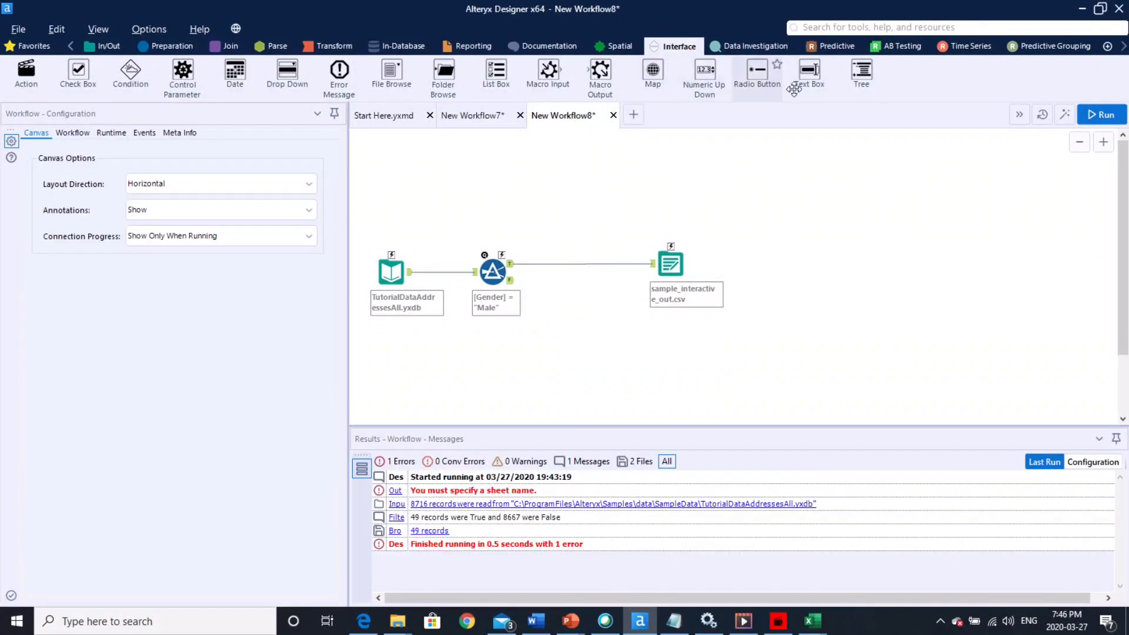
left_click_drag(812, 81, 584, 158)
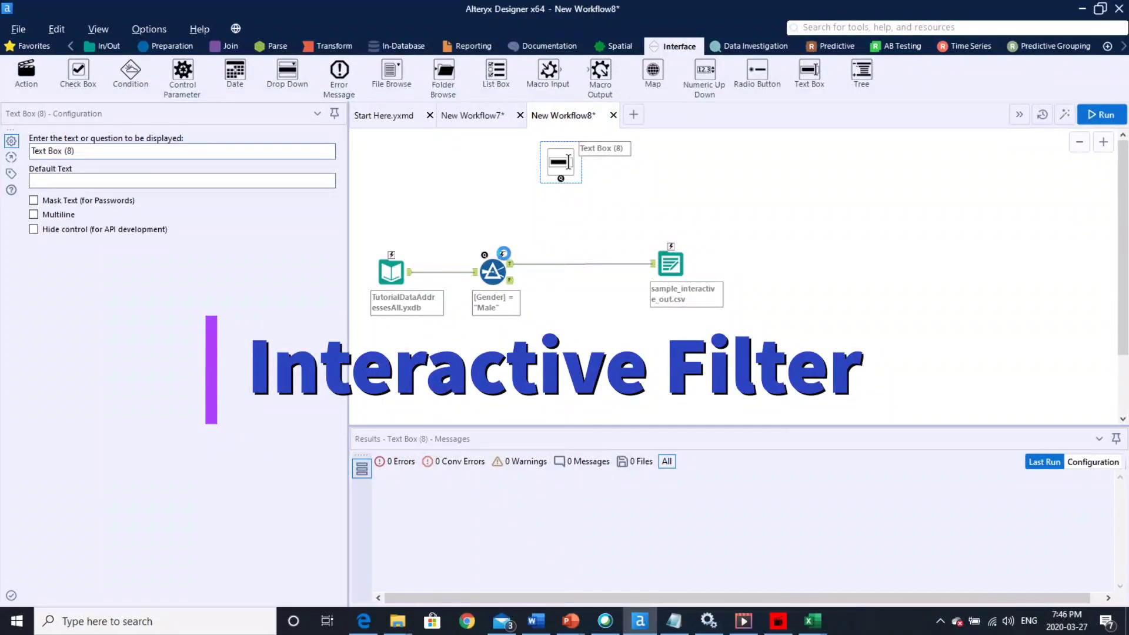
left_click_drag(562, 179, 505, 254)
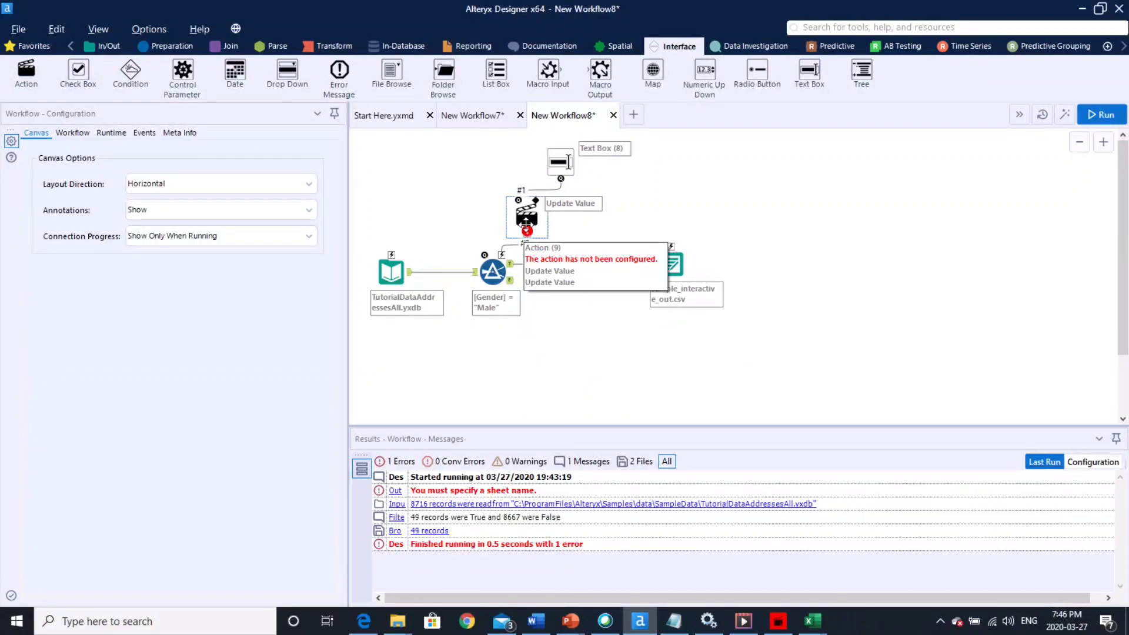
left_click_drag(567, 159, 530, 154)
left_click_drag(76, 152, 37, 152)
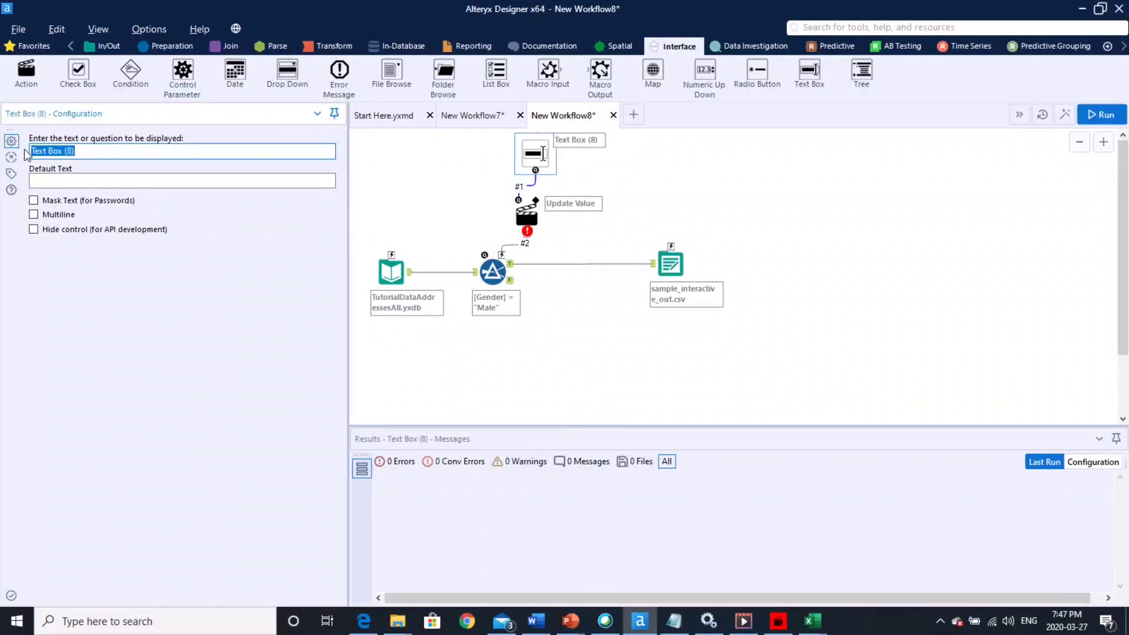
type("Enter Gender")
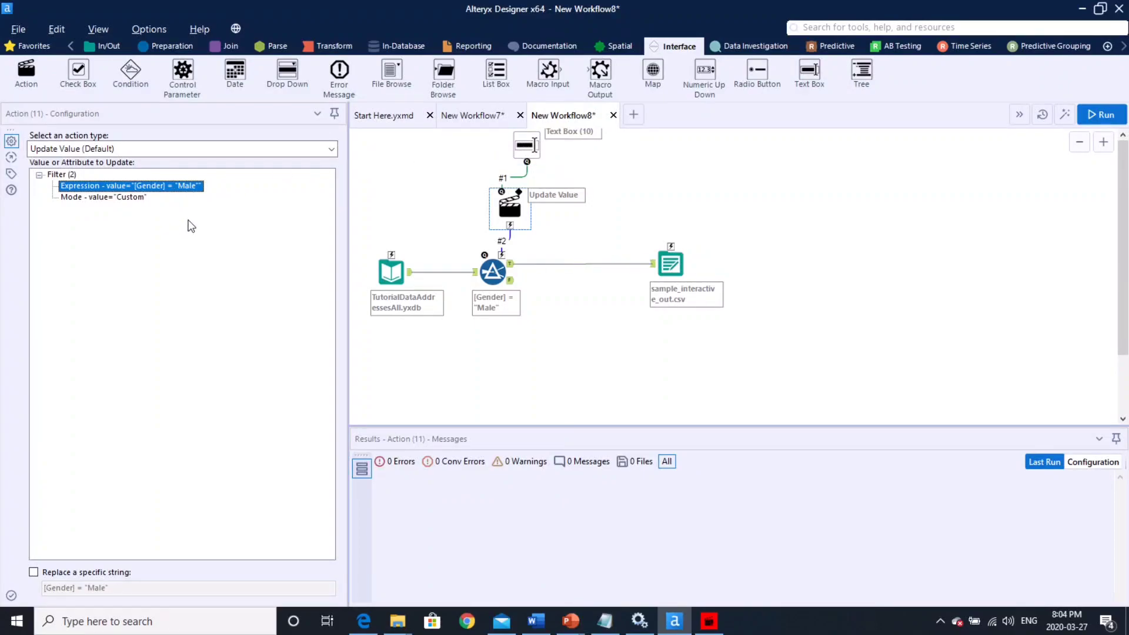
Point the action at the Filter expression and replace only the string 'Male' with the user's entry
left_click(135, 189)
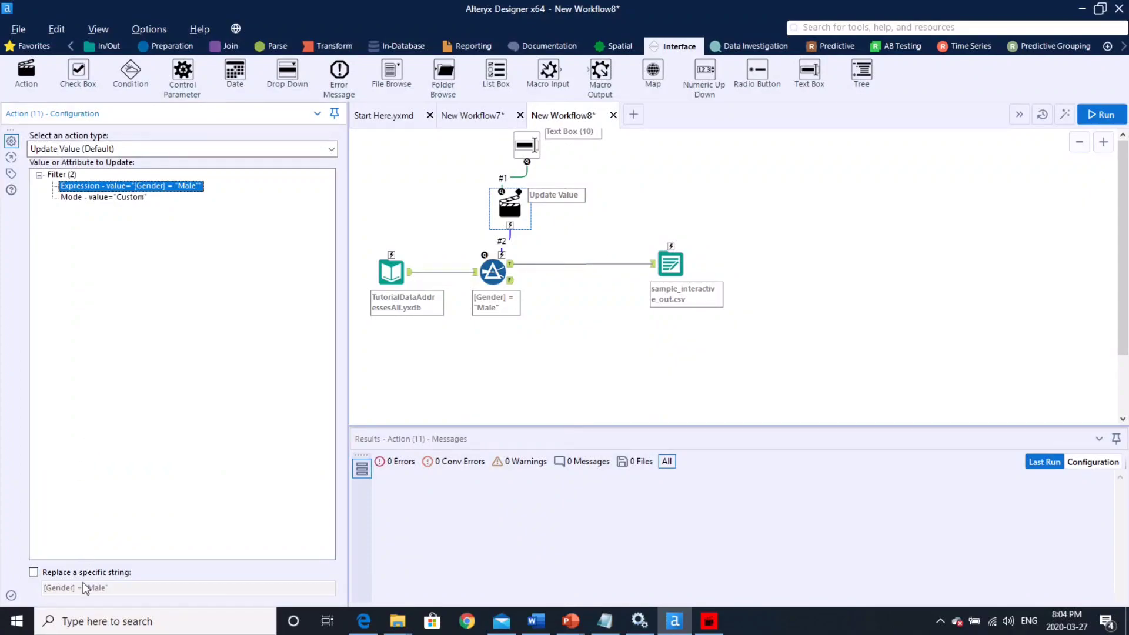
left_click(35, 573)
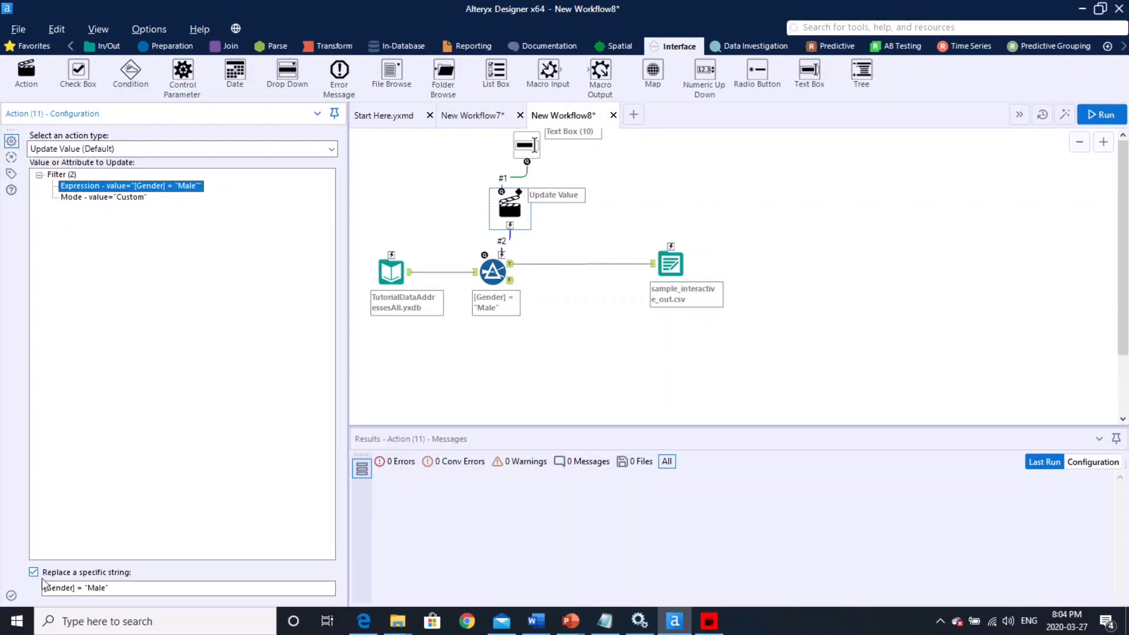
left_click(89, 588)
left_click_drag(89, 588, 32, 592)
key("BackSpace")
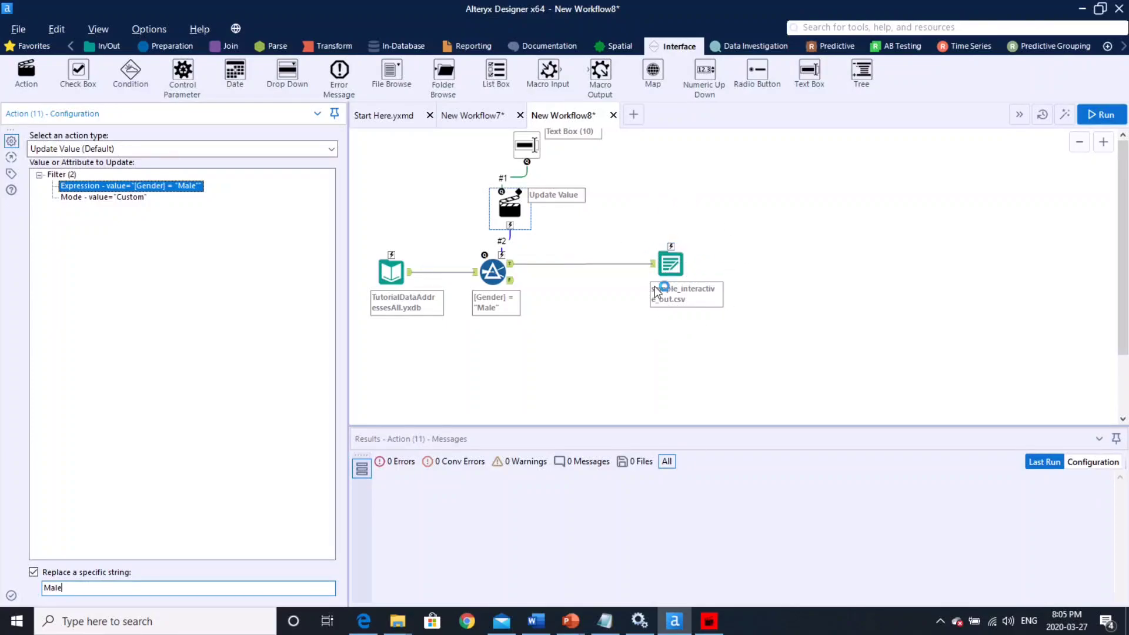
Add a File Browse input labelled 'Choose your Output File' and connect it to the sample_interactive_out.csv output tool
left_click_drag(392, 71, 671, 144)
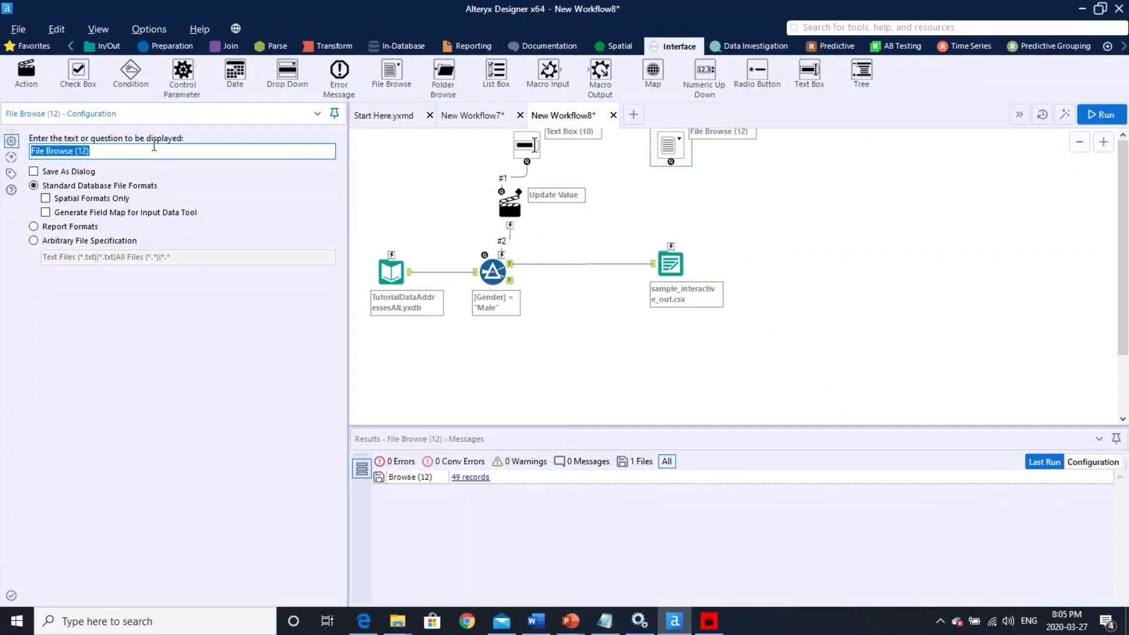
type("Choose ")
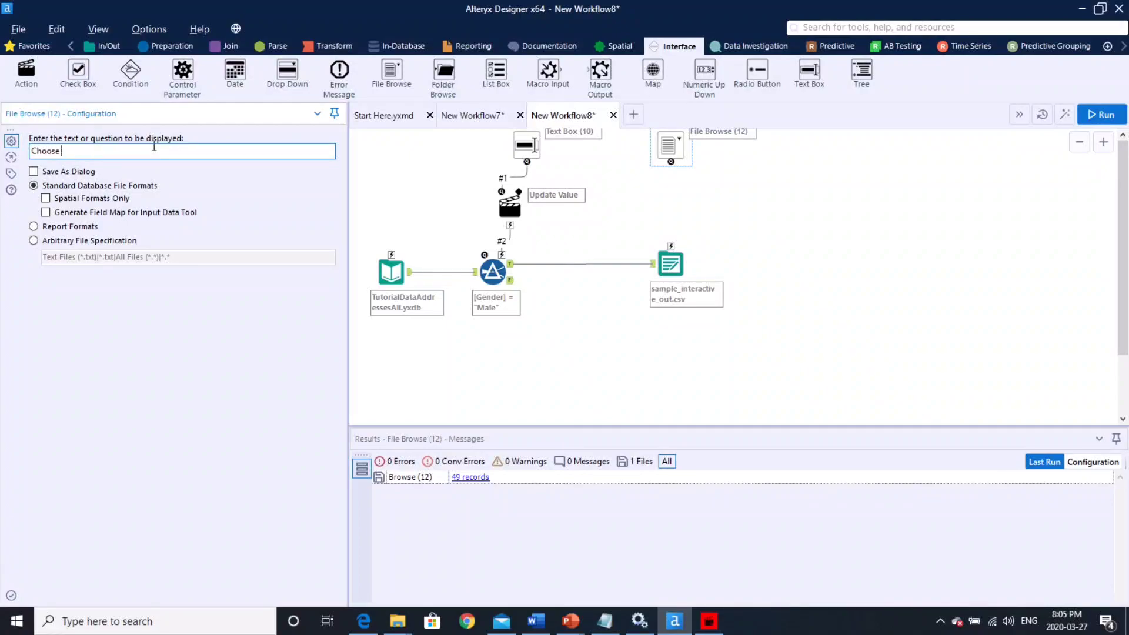
type("your Output File")
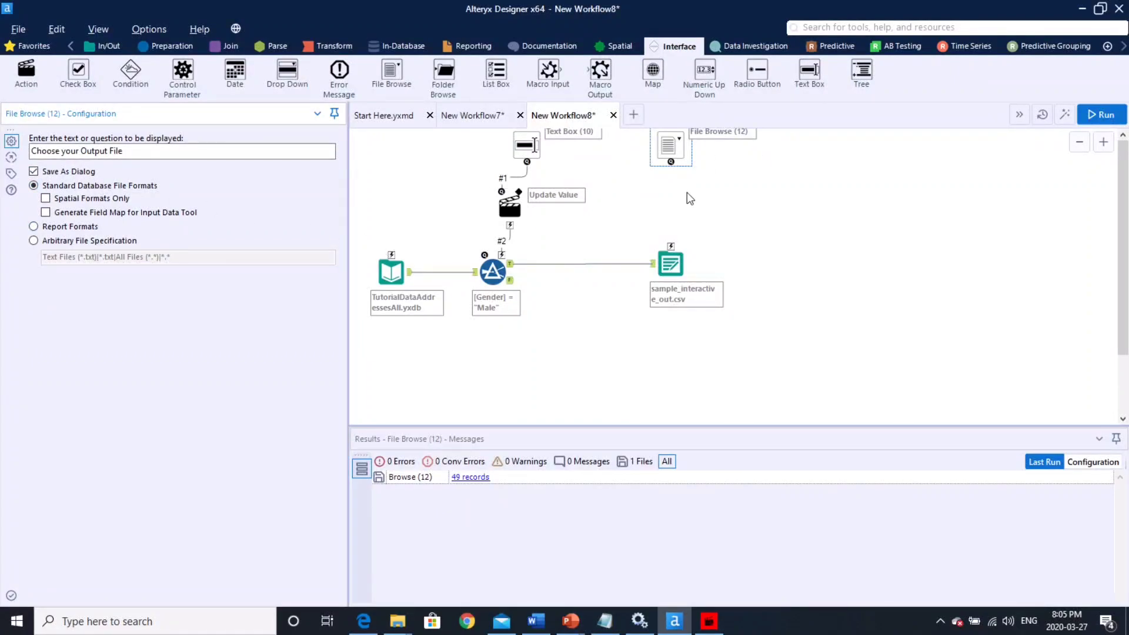
left_click(670, 171)
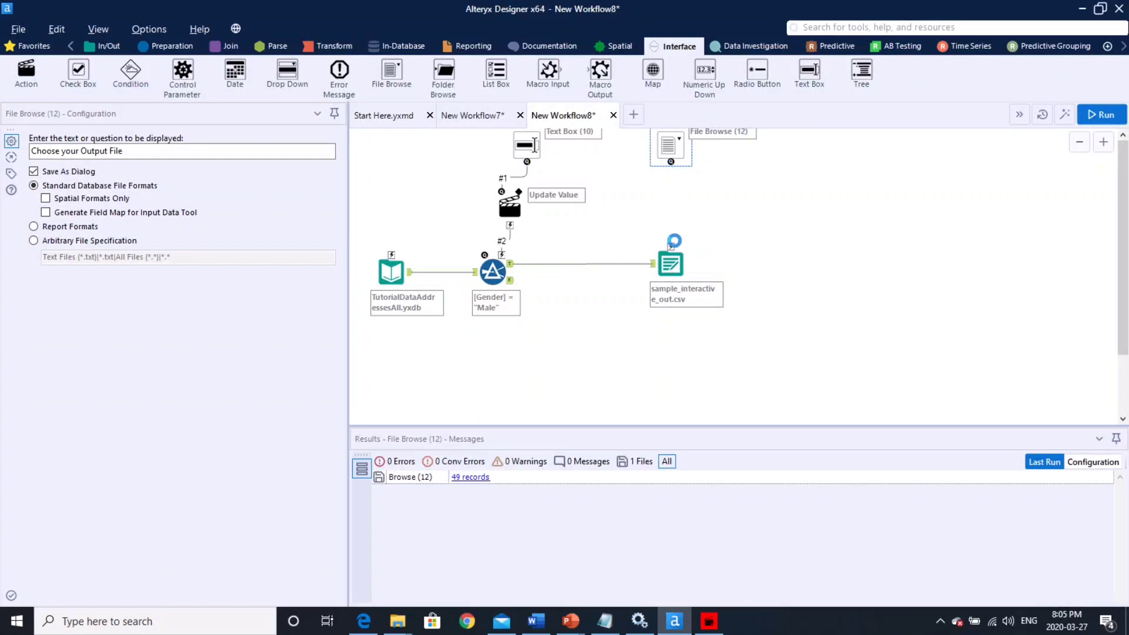
left_click_drag(671, 245, 670, 162)
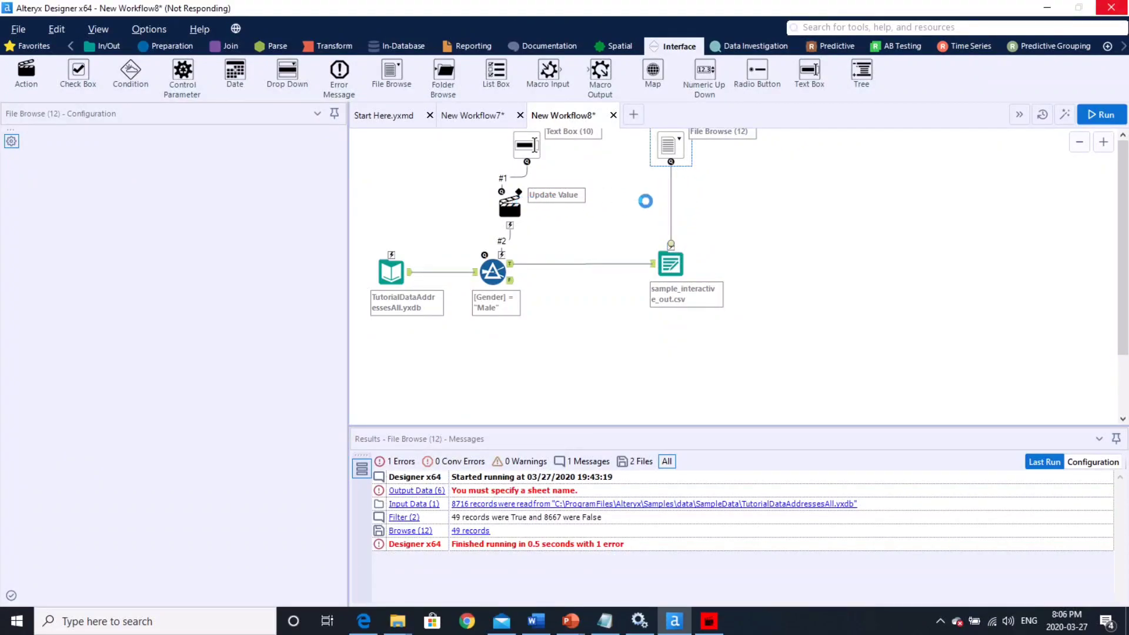
Keep the File Browse action as Update Output Data Tool (Default), then launch Run as Analytic App
left_click(680, 208)
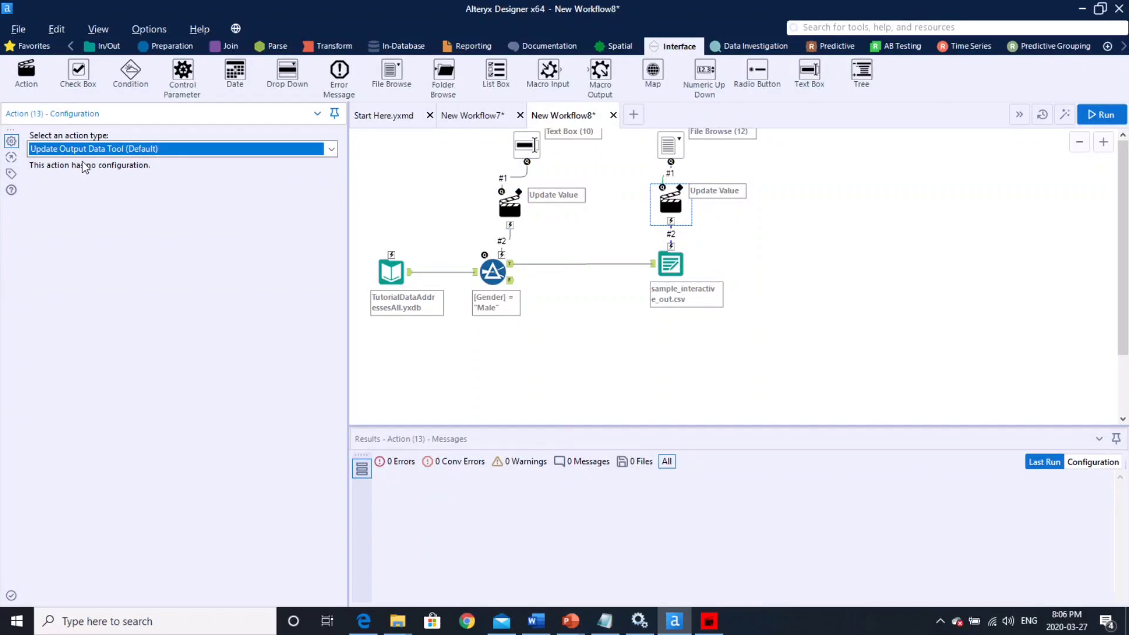
left_click(105, 150)
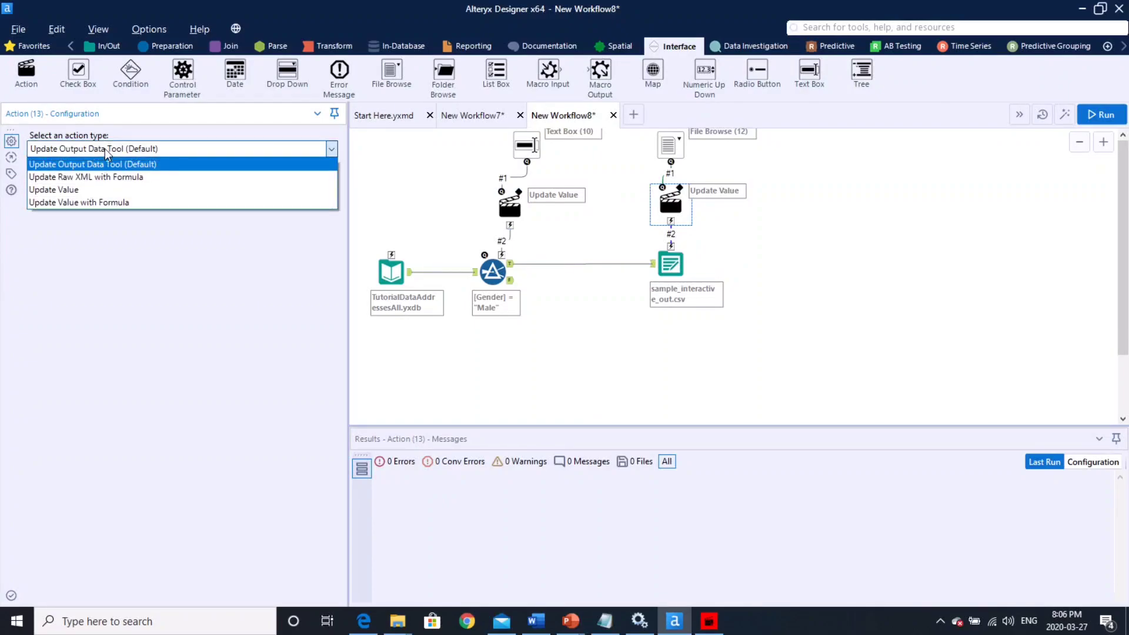
left_click(106, 164)
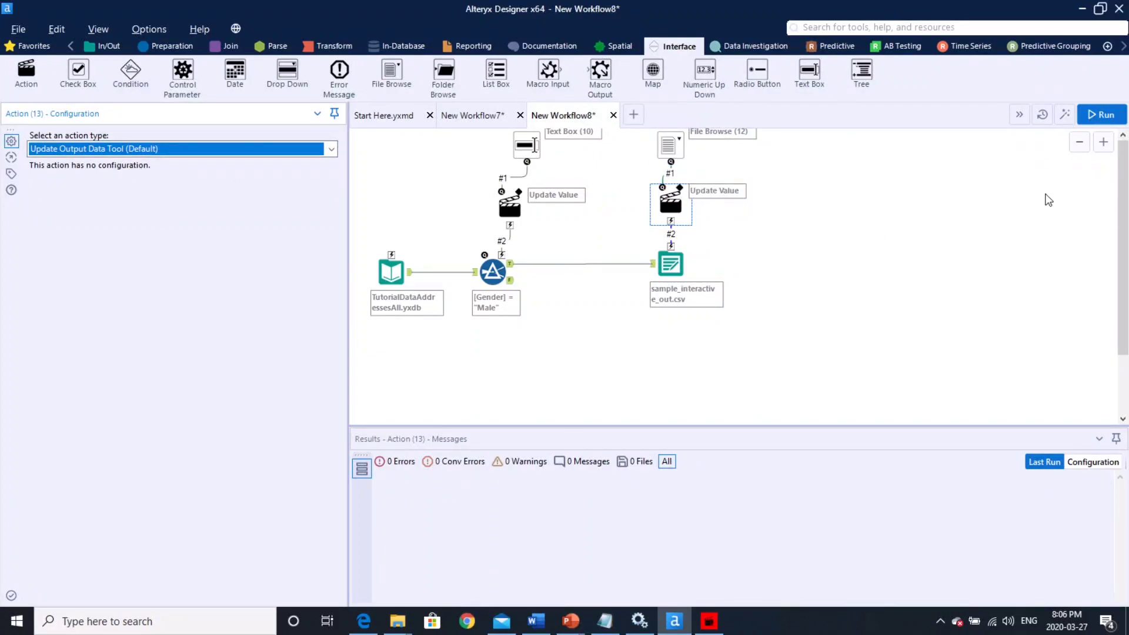
left_click(1065, 115)
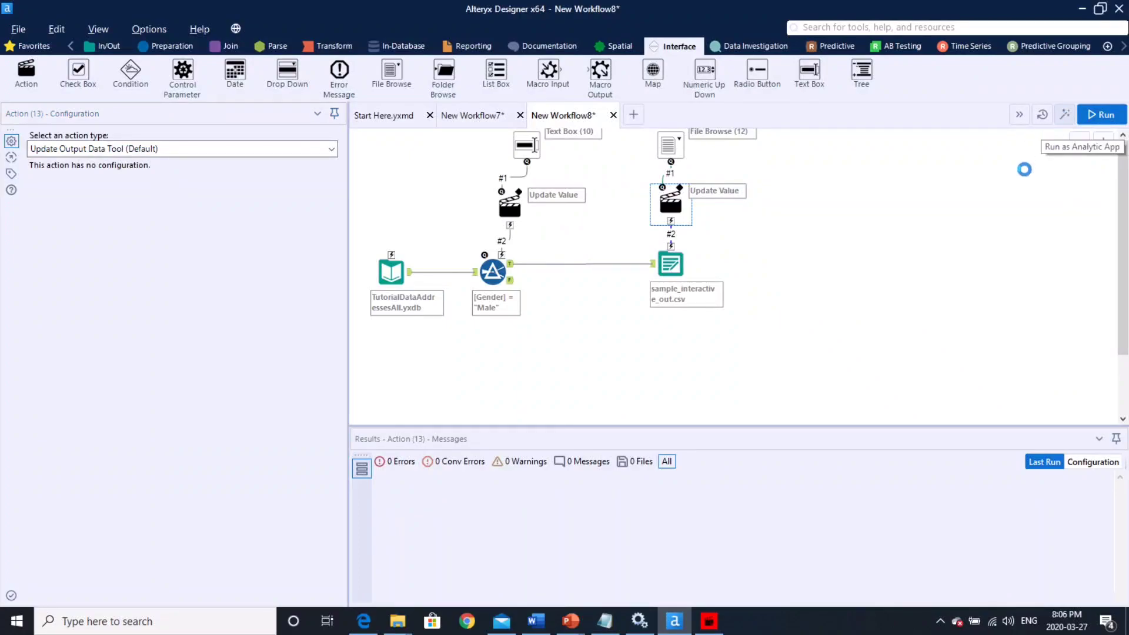
left_click(1065, 117)
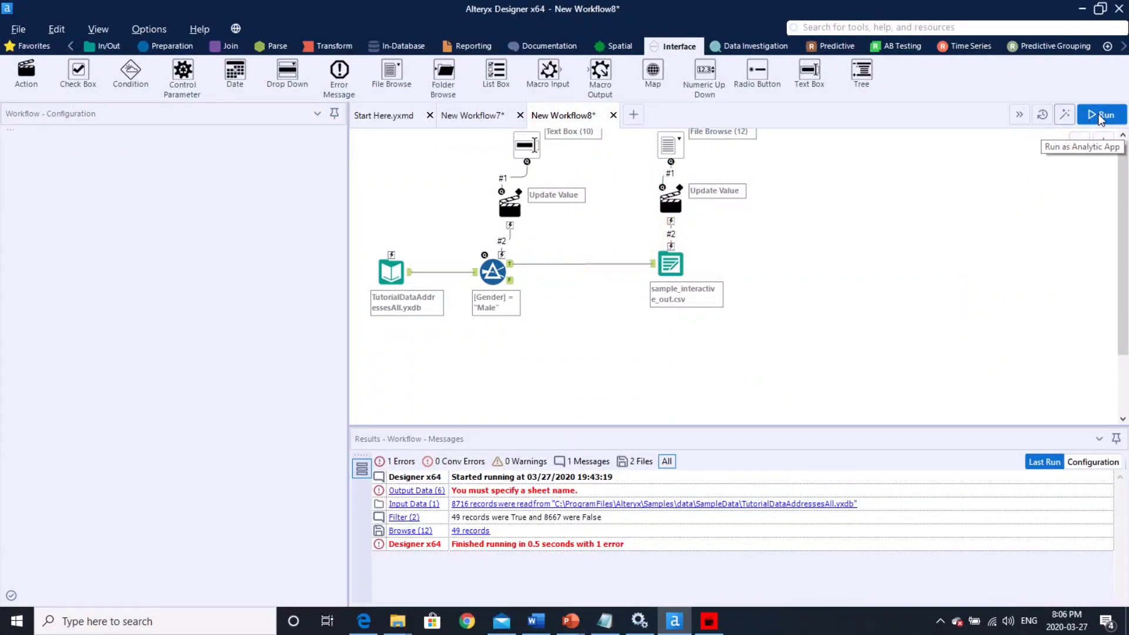
In the app form, enter 'Female' for Enter Gender and expand the Choose your Output File options
left_click(1066, 115)
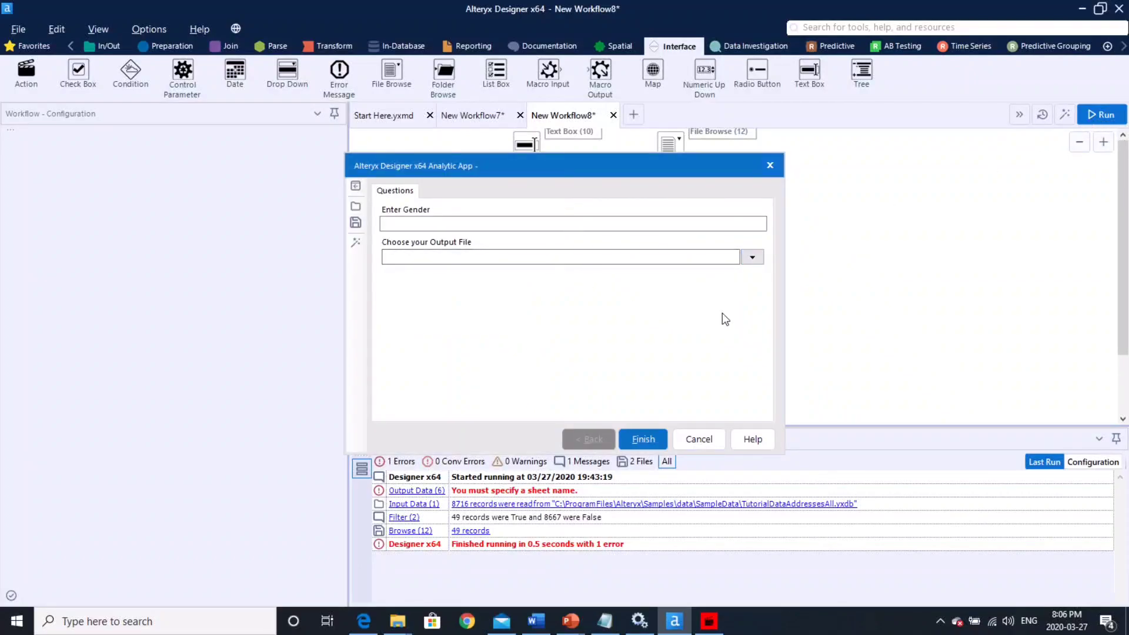
left_click_drag(535, 171, 557, 161)
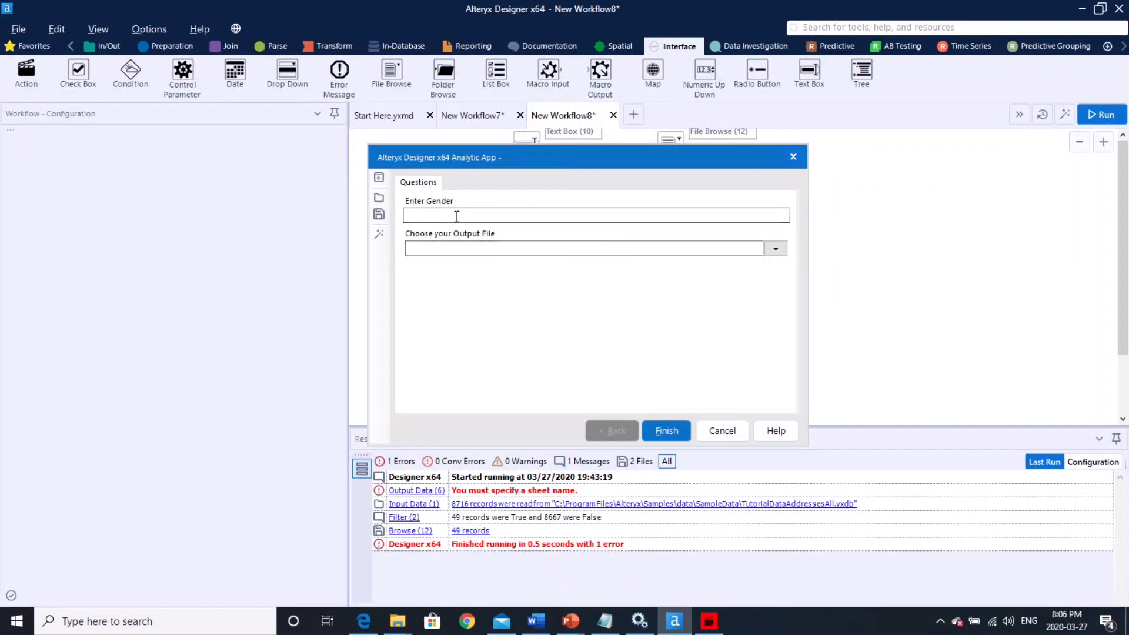
left_click_drag(500, 159, 669, 325)
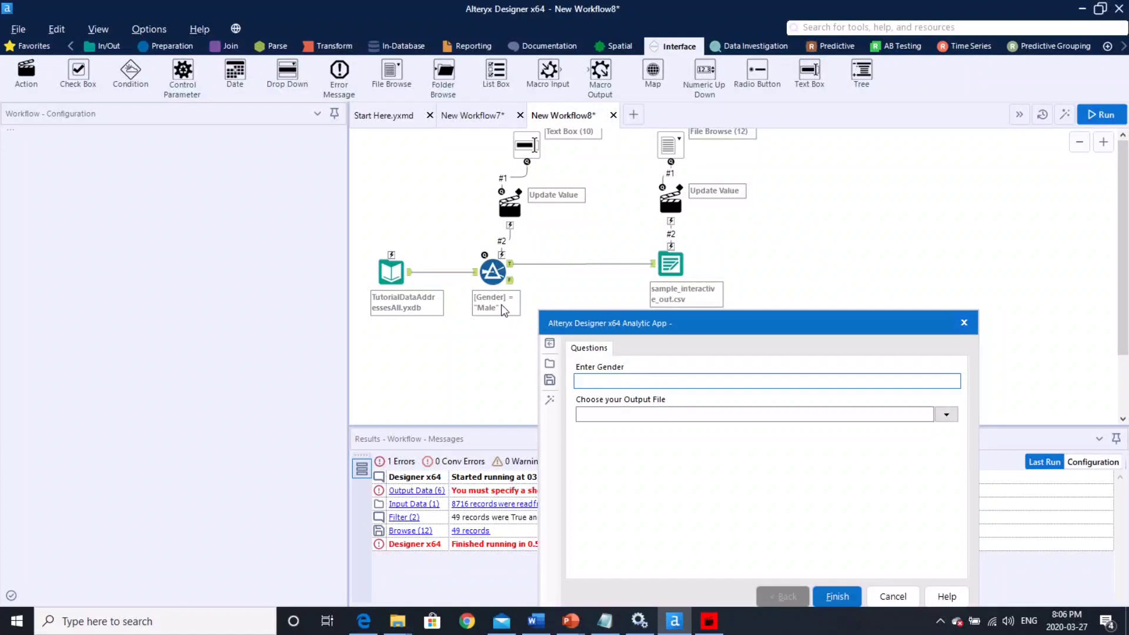
left_click(604, 387)
type("Female")
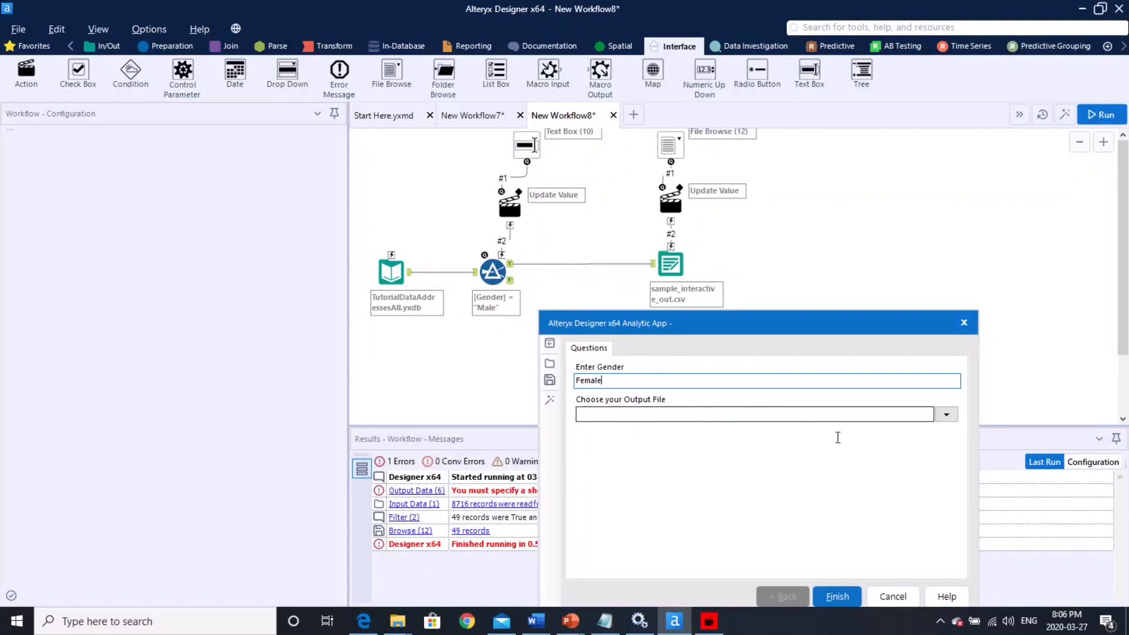
left_click(947, 415)
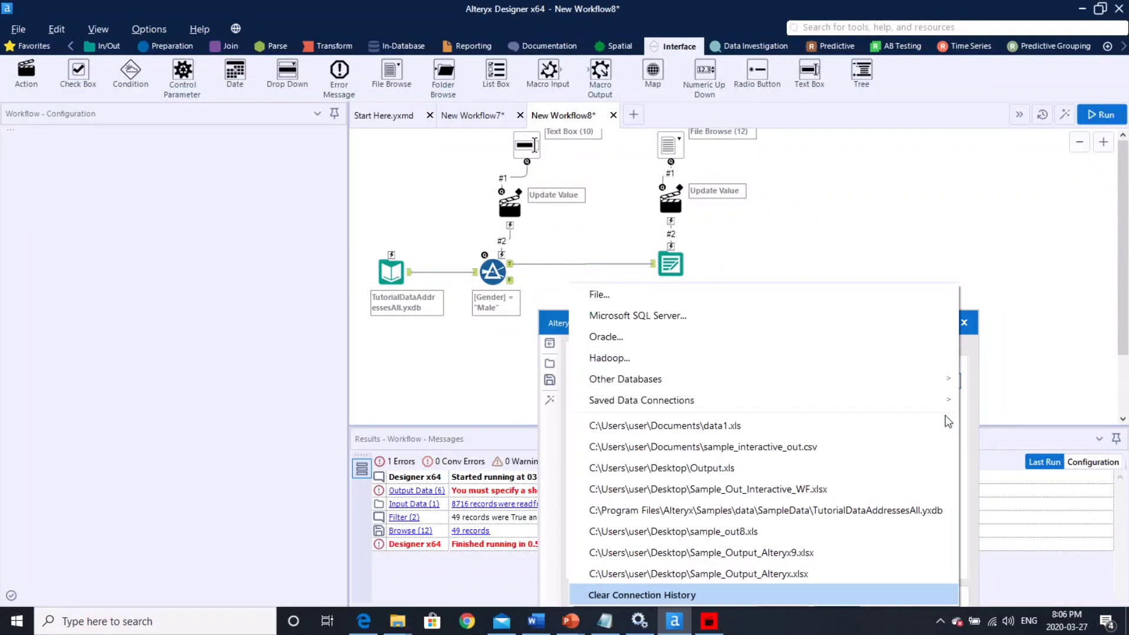
Save the app output as output_interactive.xls in Documents, accepting Sheet1 as the worksheet
left_click(756, 300)
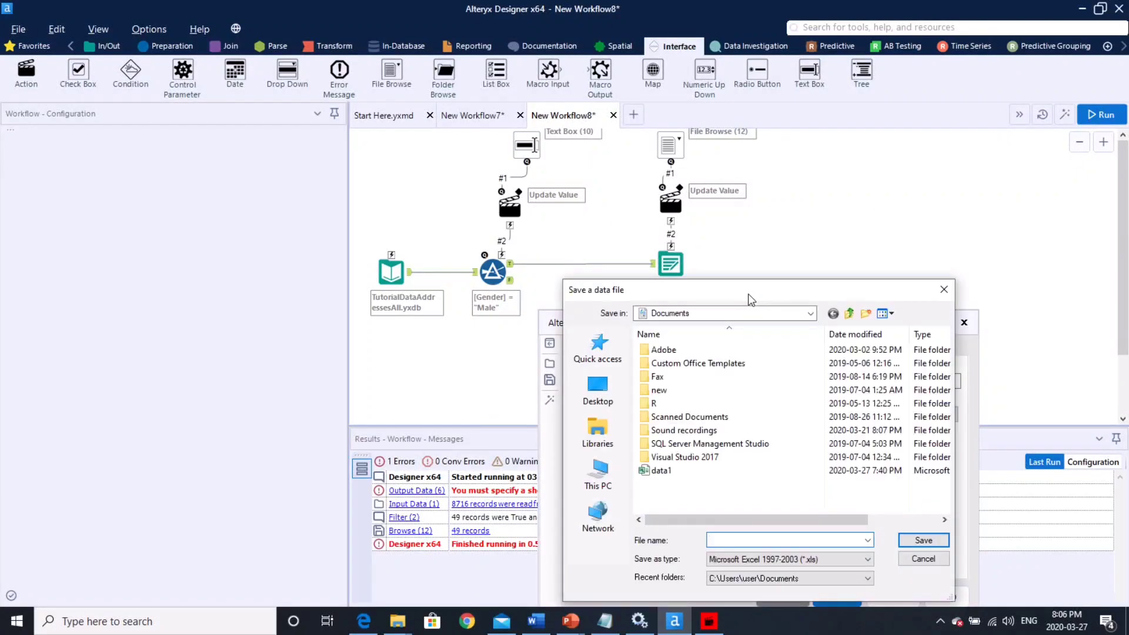
left_click_drag(750, 300, 366, 267)
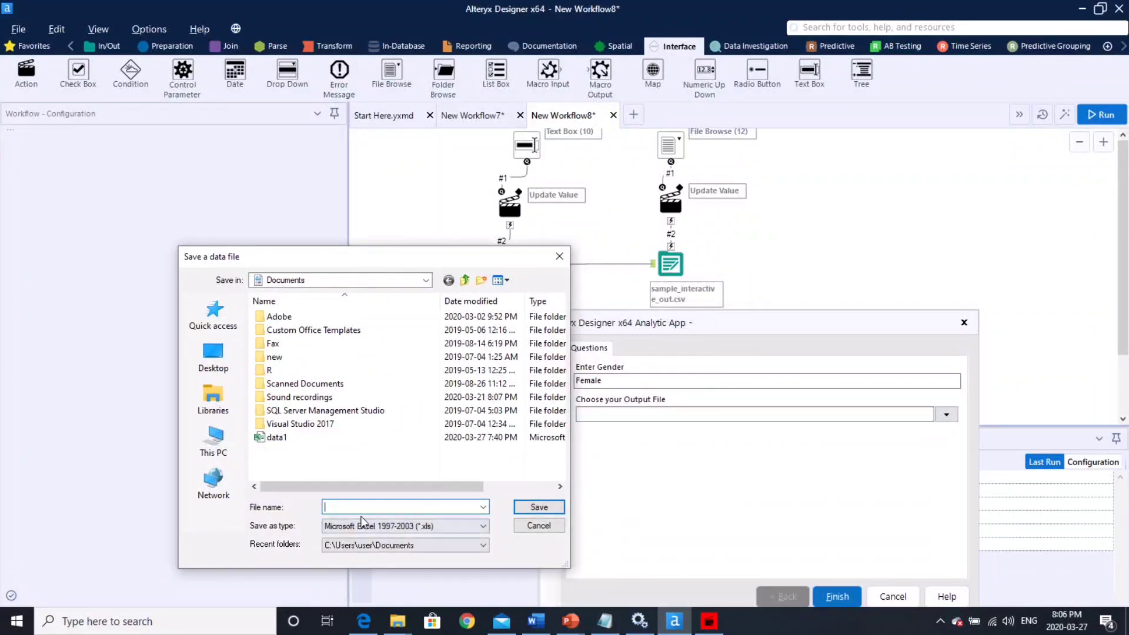
type("output_interactive")
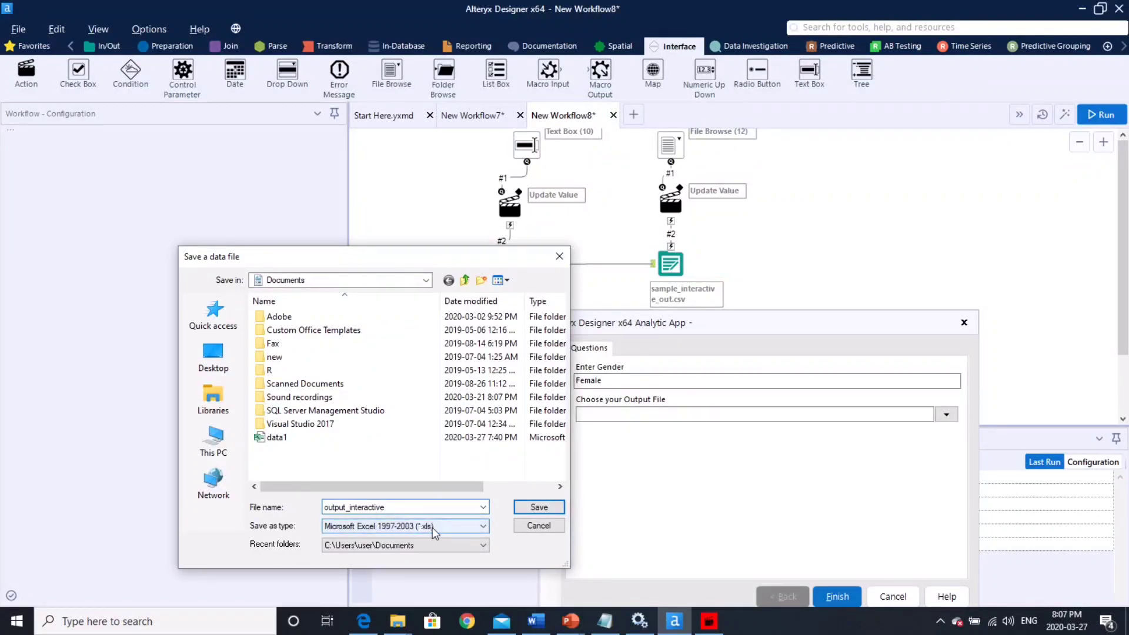
left_click(535, 509)
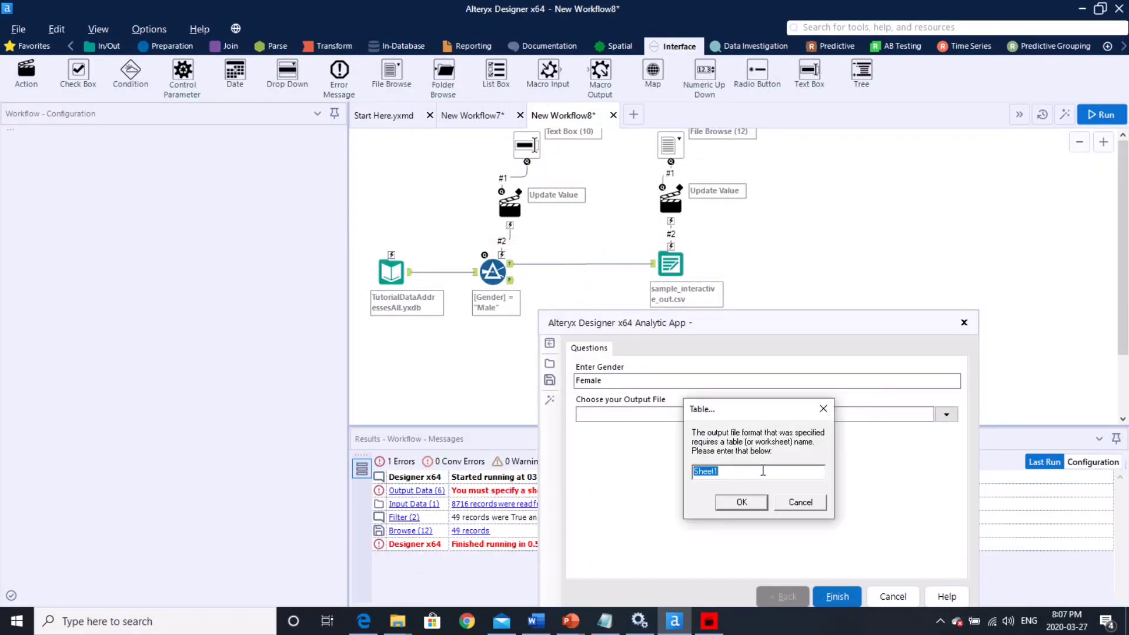
left_click(739, 504)
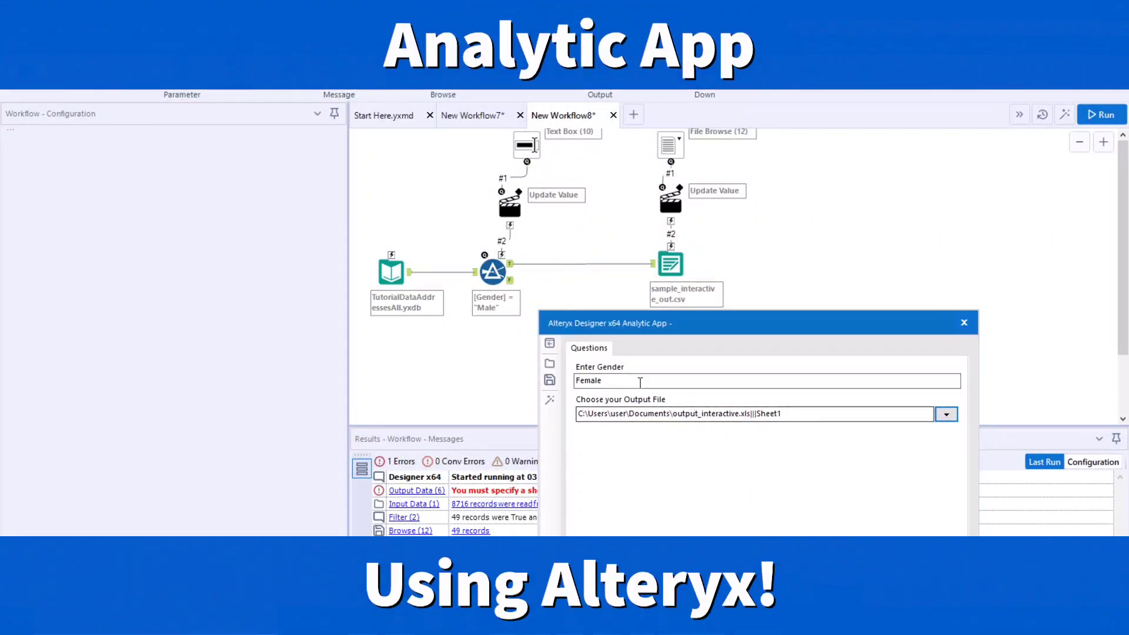
Finish the app run and open the resulting output_interactive workbook from Documents in Excel
left_click(833, 597)
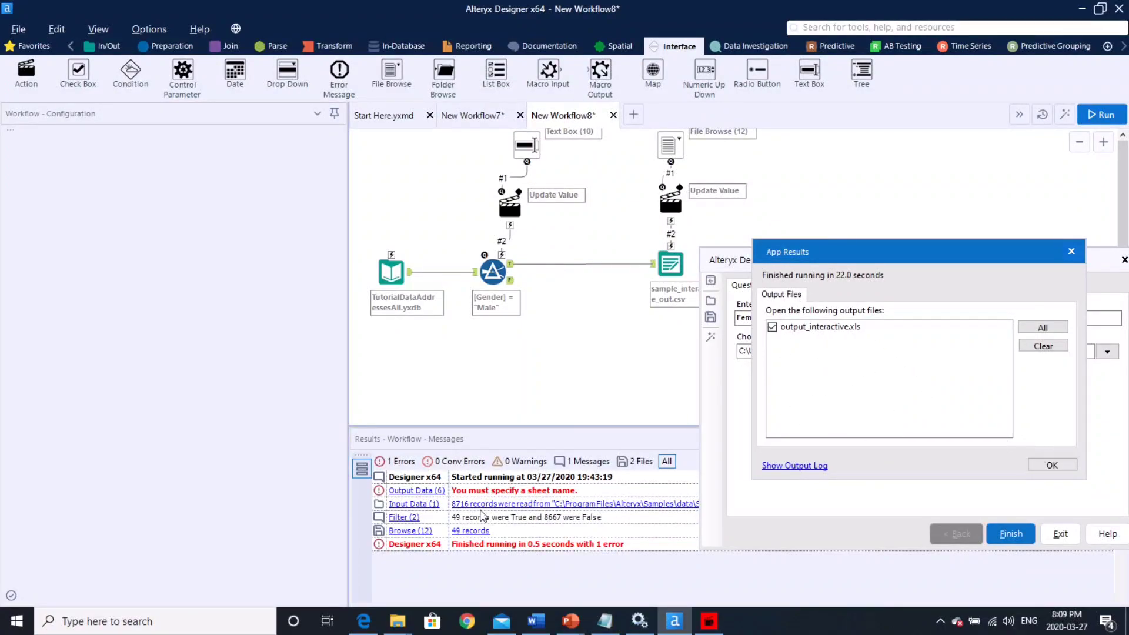
mouse_move(403, 617)
left_click(209, 563)
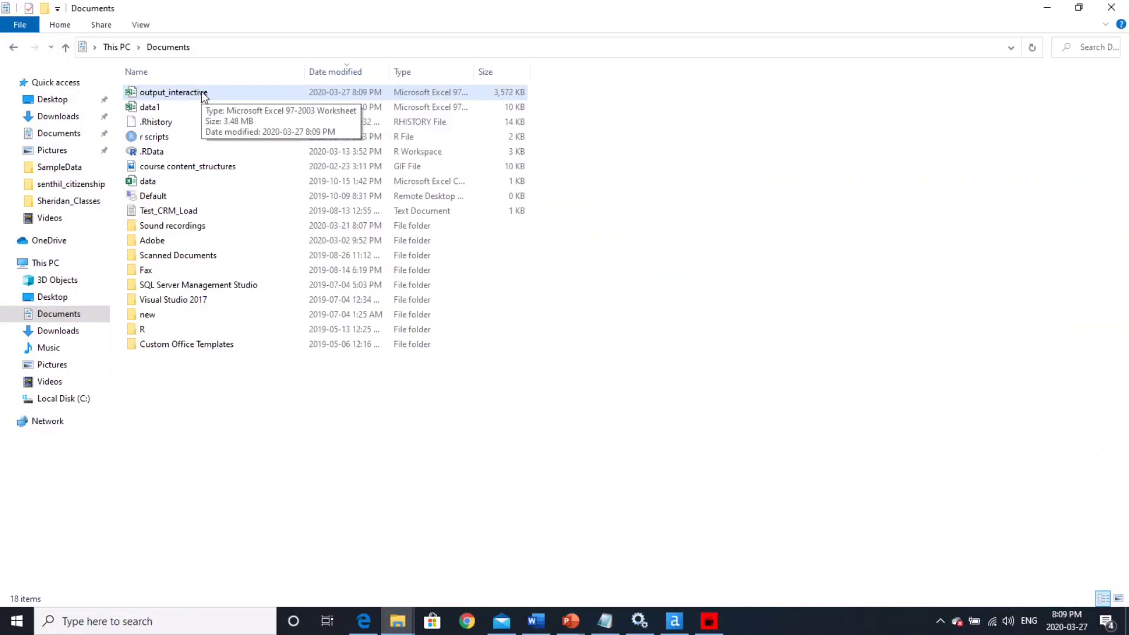
double_click(196, 96)
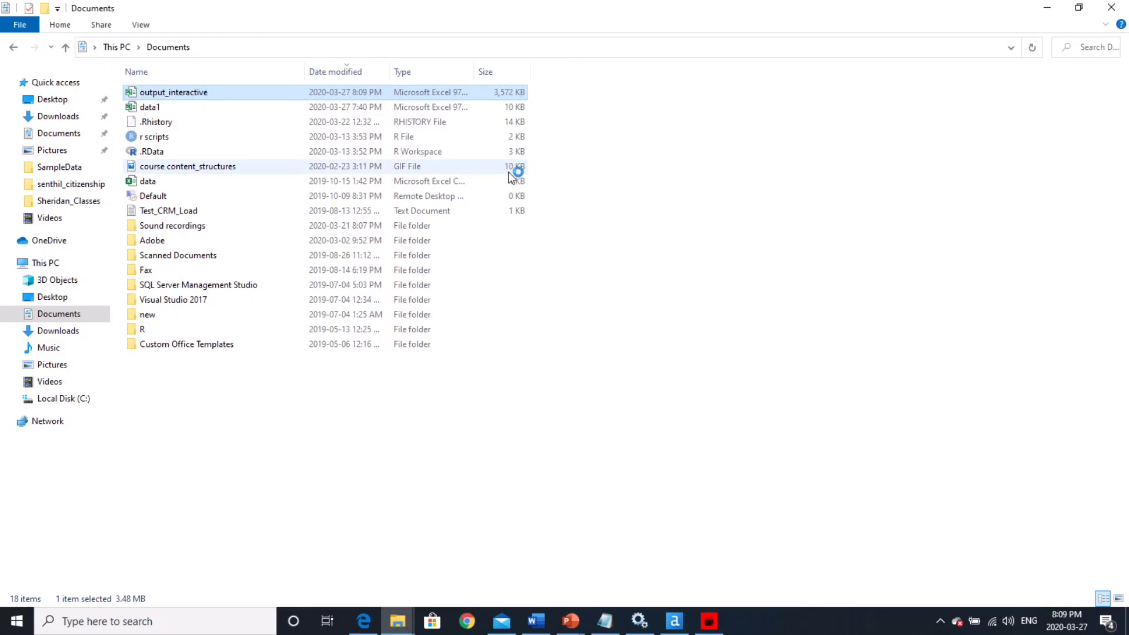
key("alt+Tab")
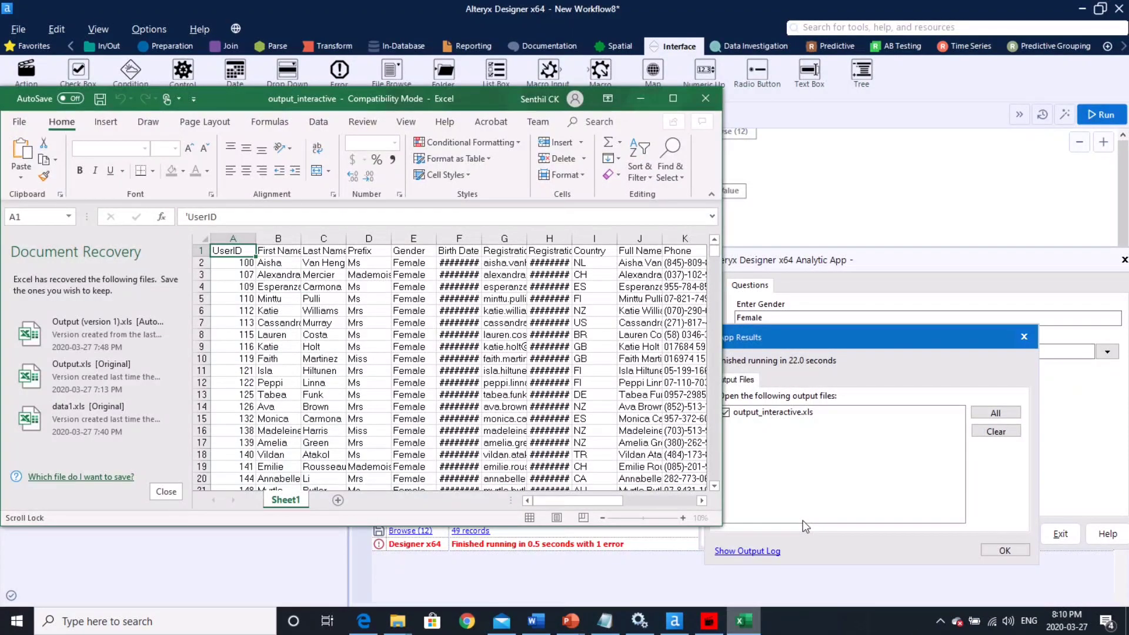
Maximize the workbook, add AutoFilter to the header row, and confirm Gender lists only Female
left_click(673, 98)
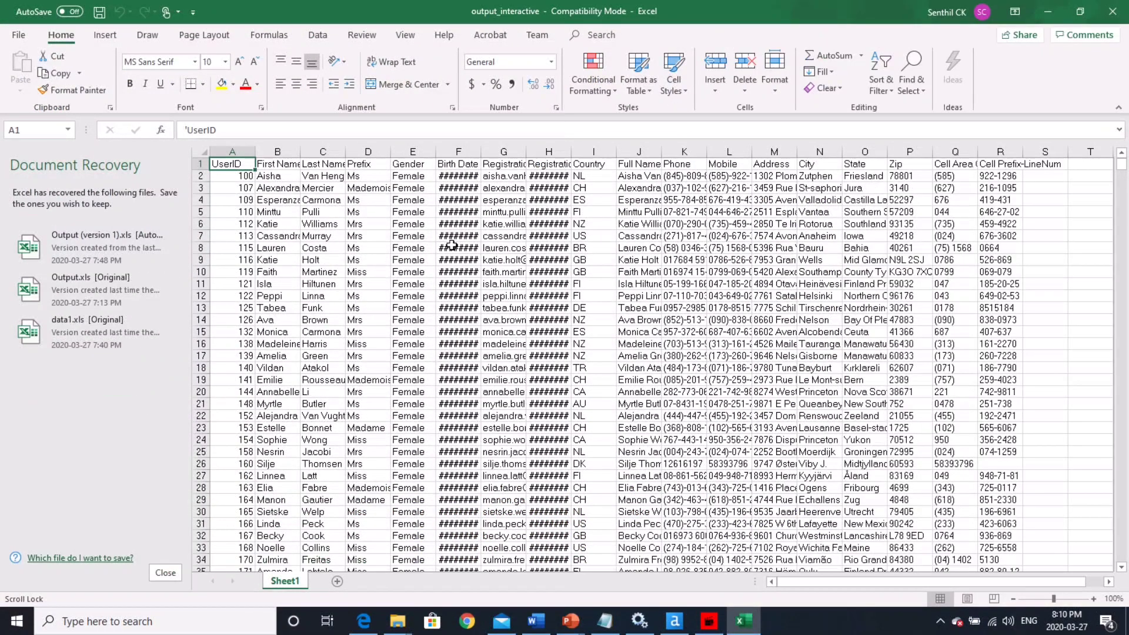
left_click(405, 165)
key("alt+a")
key("t")
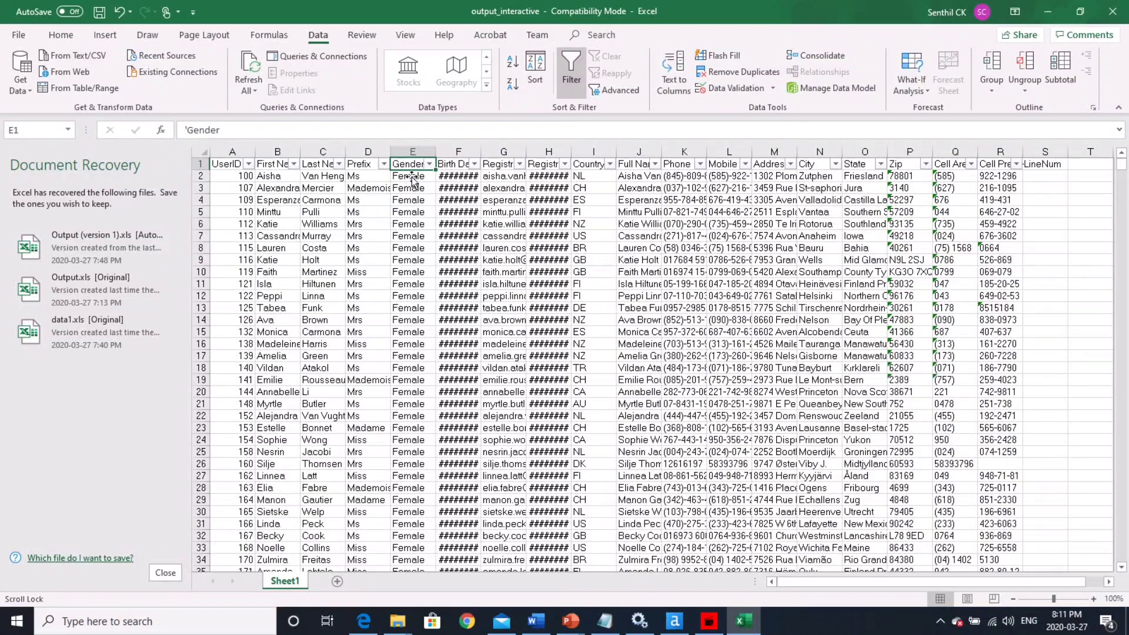
left_click(430, 165)
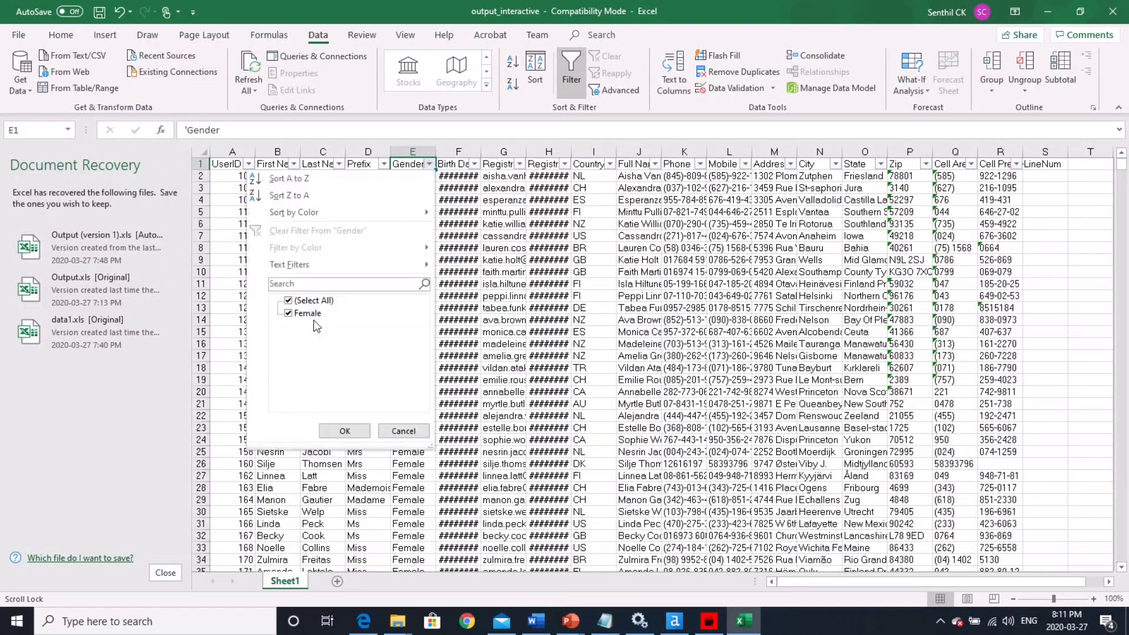
left_click(408, 421)
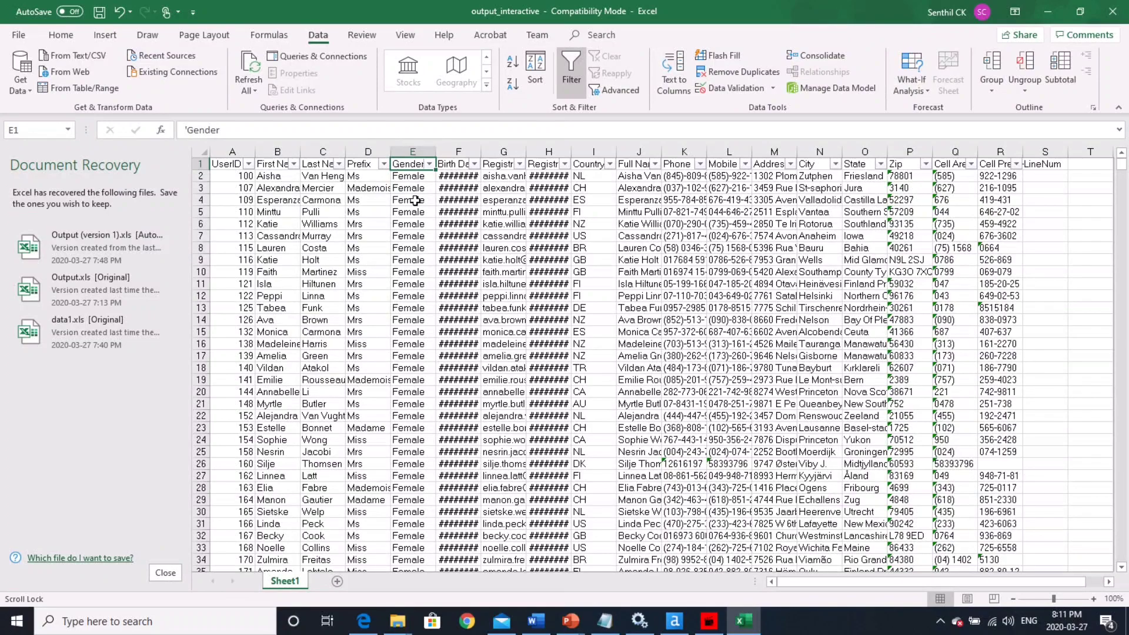
left_click(1048, 11)
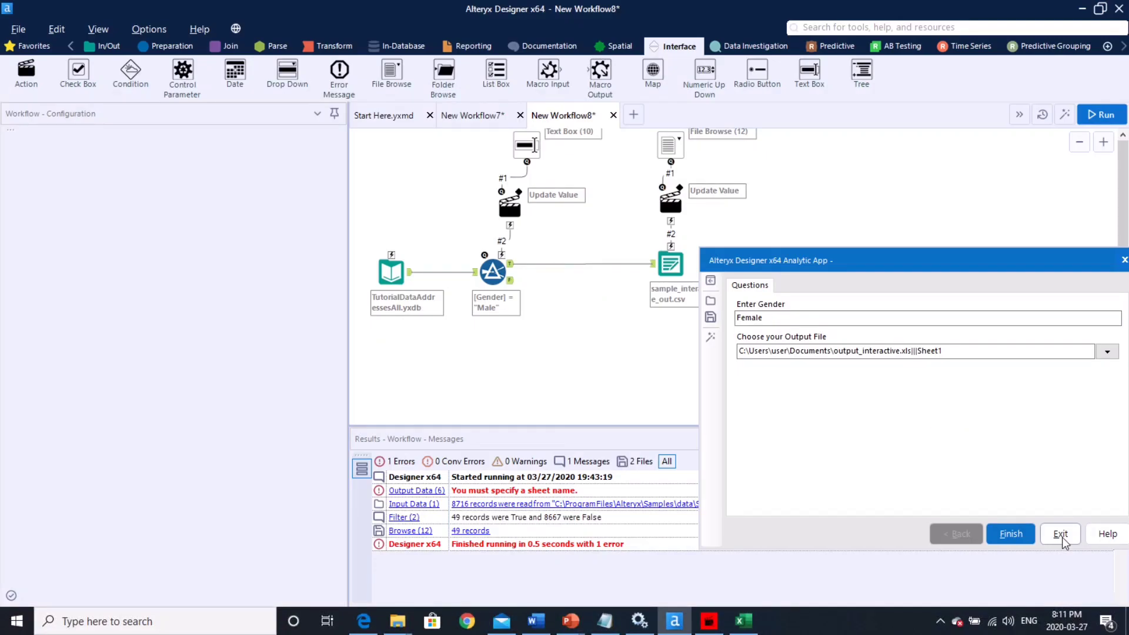